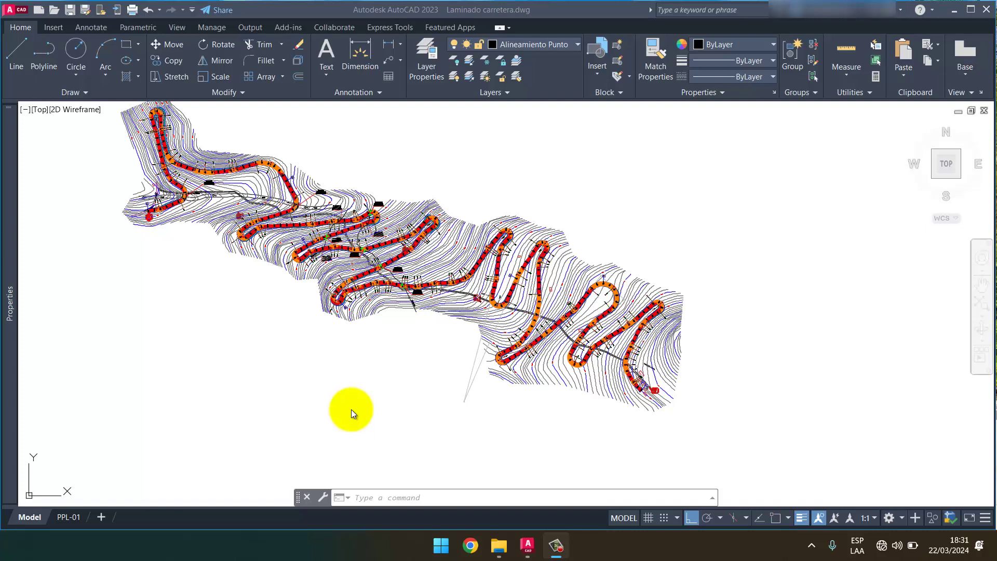
Zoom out to see the whole road drawing, then switch to the PPL-01 layout
click(286, 366)
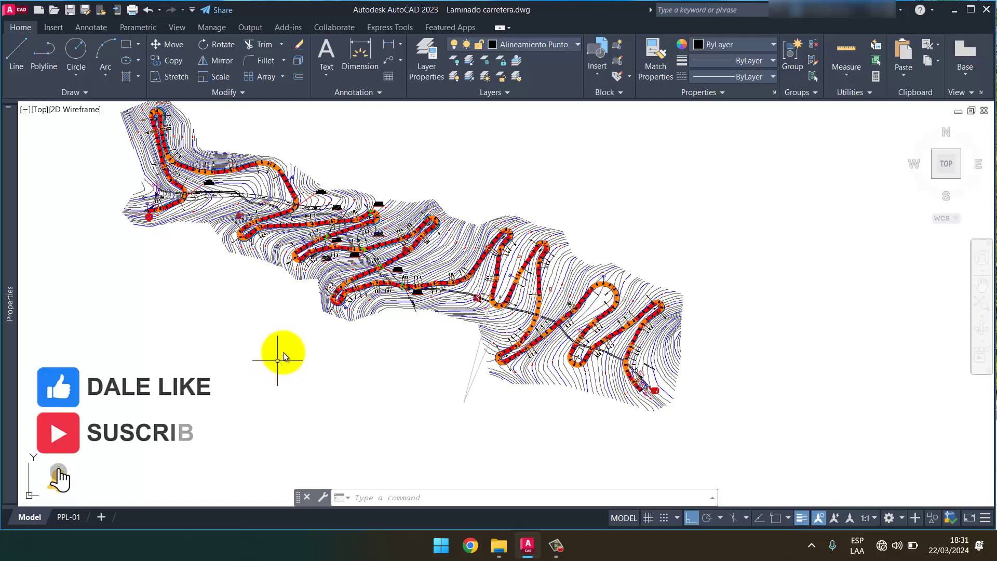
scroll(348, 315, down, 4)
scroll(358, 317, down, 2)
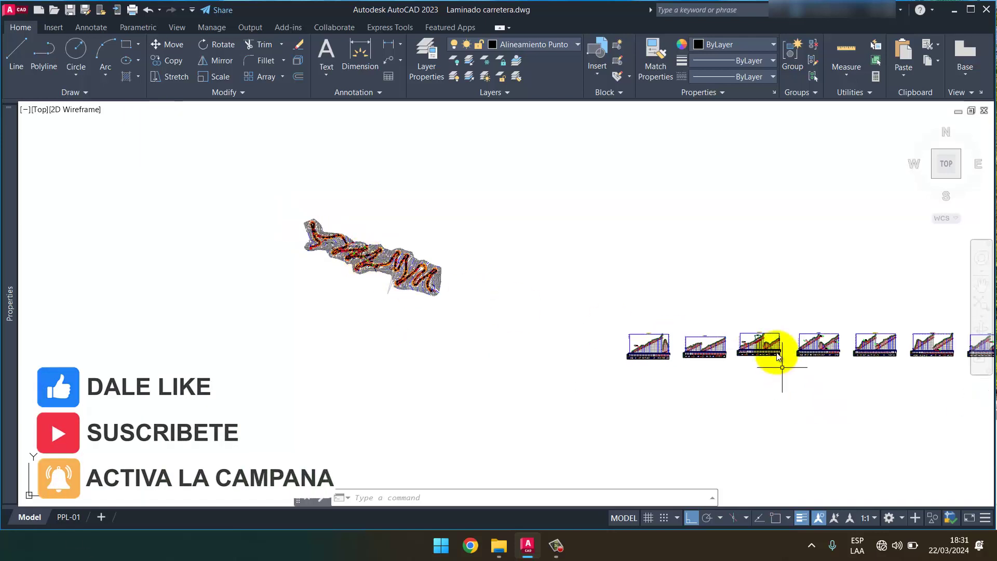
middle_drag(334, 349, 366, 326)
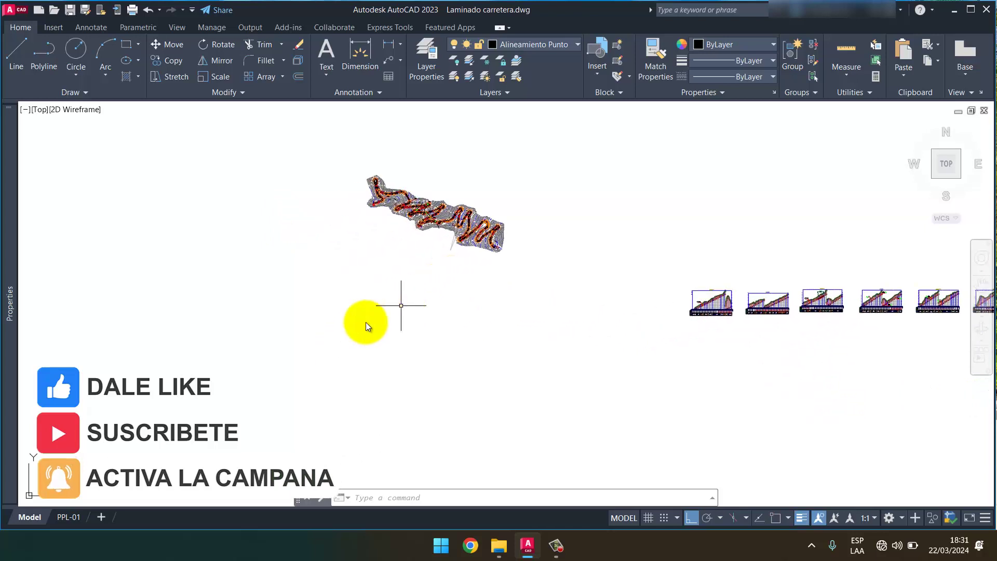
click(68, 517)
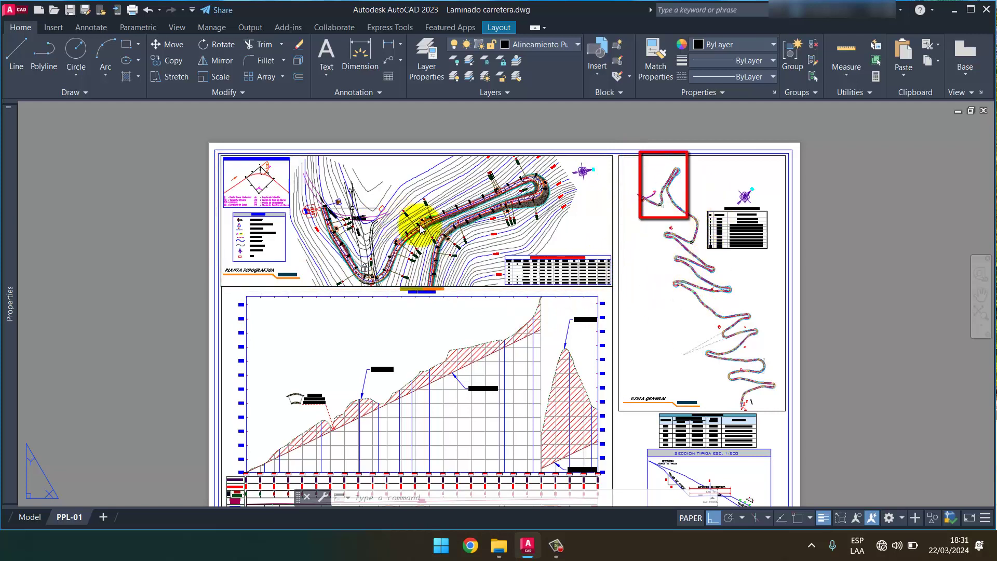
Turn off Ortho and disable Midpoint and Apparent Intersection object snaps
click(713, 518)
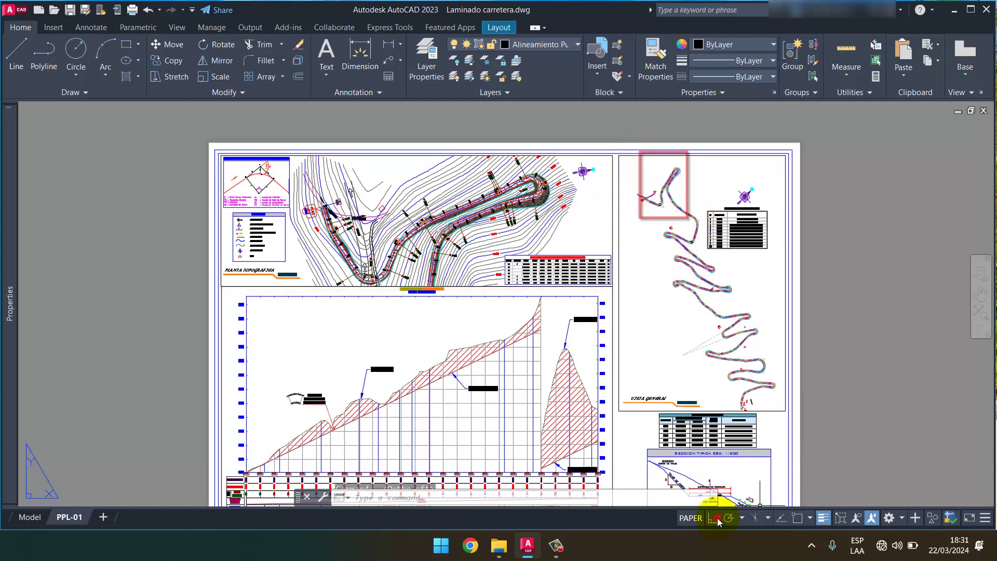
click(811, 521)
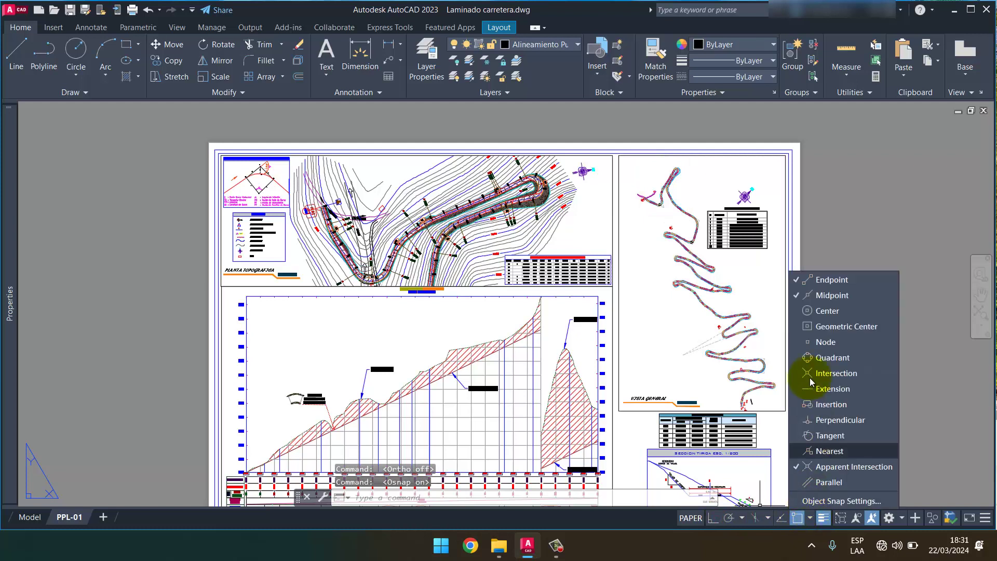
click(805, 296)
click(806, 466)
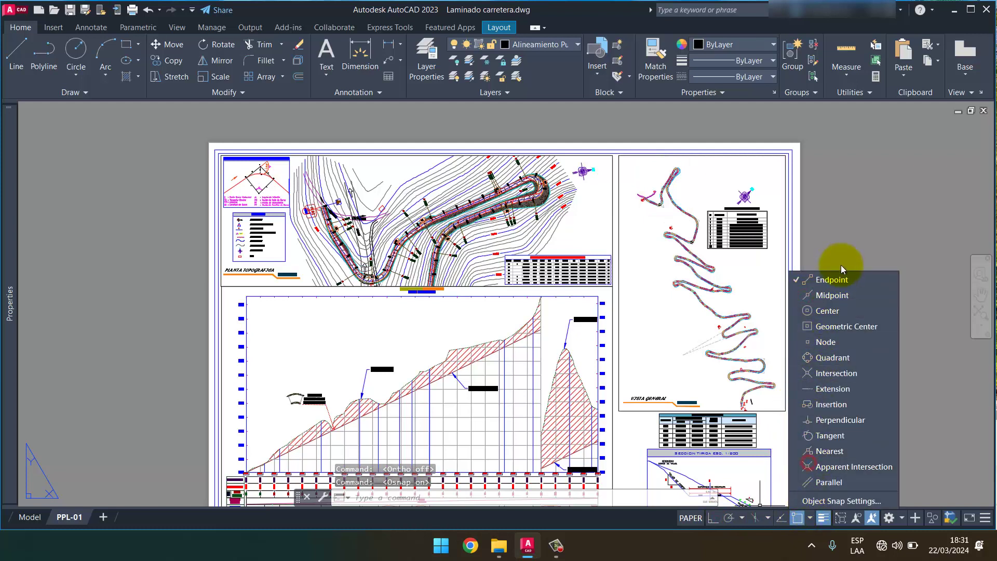
click(572, 234)
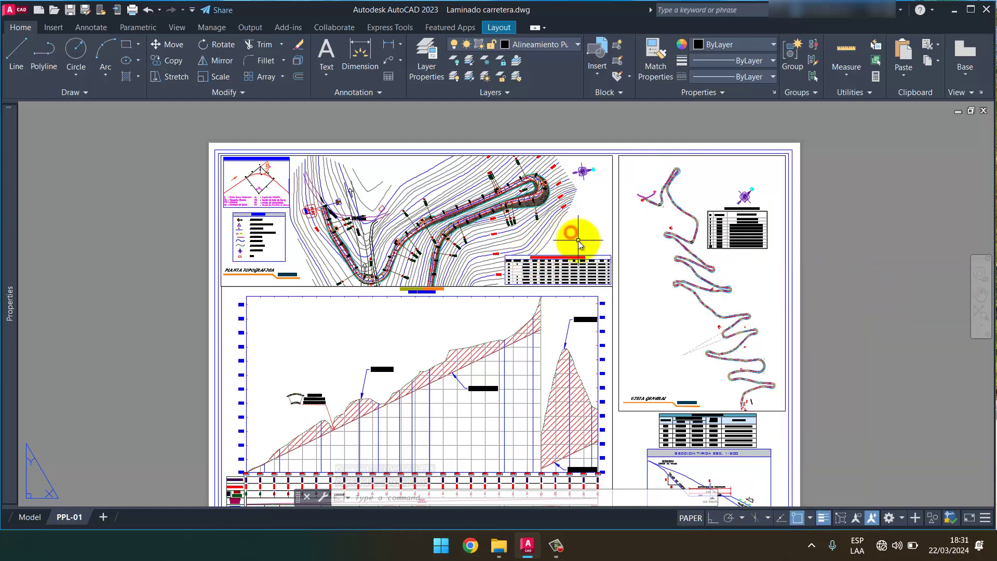
Draw a rectangle from the plan frame's top-left to its lower-right corner
text(rw)
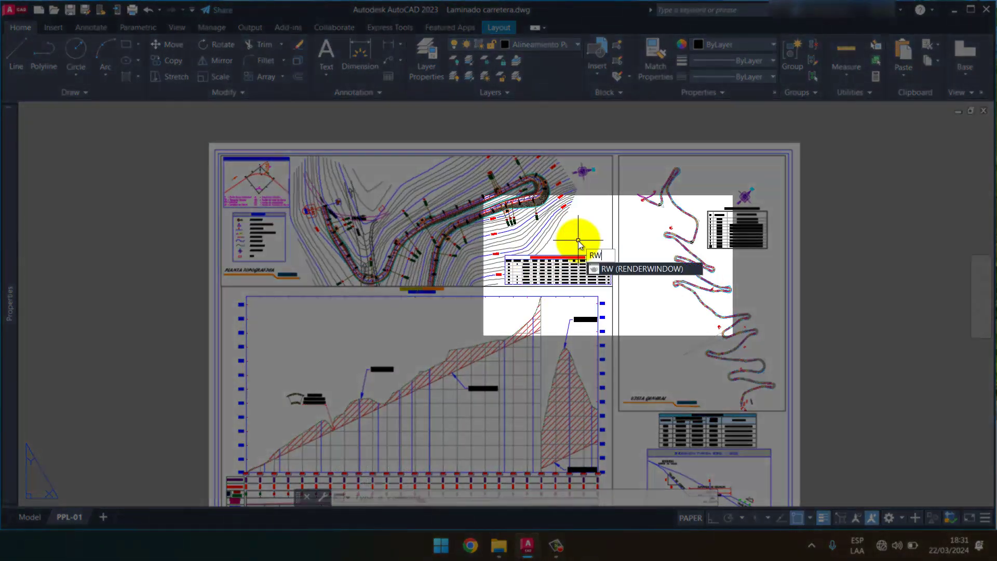
text(ec)
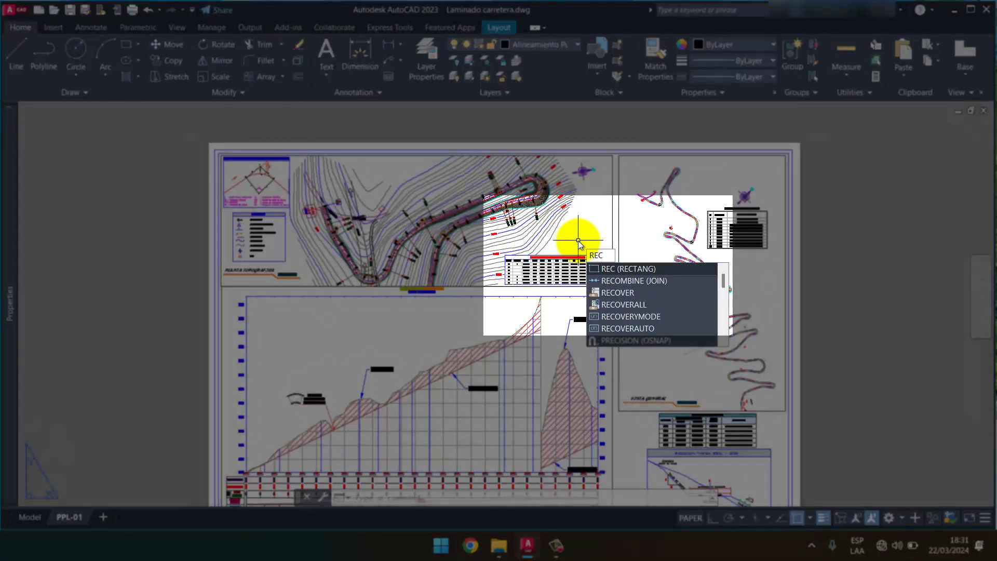
key(Return)
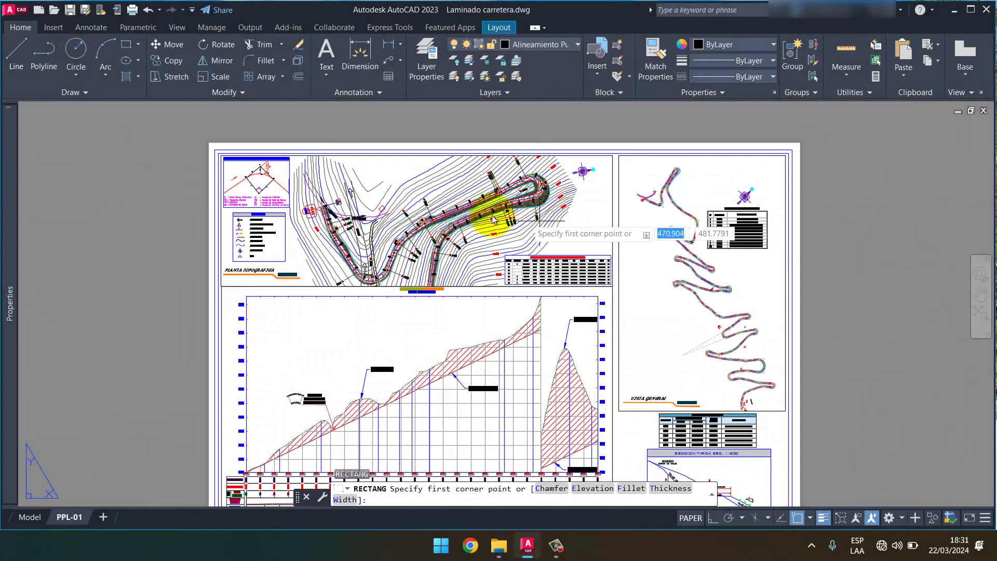
scroll(229, 155, up, 5)
click(176, 152)
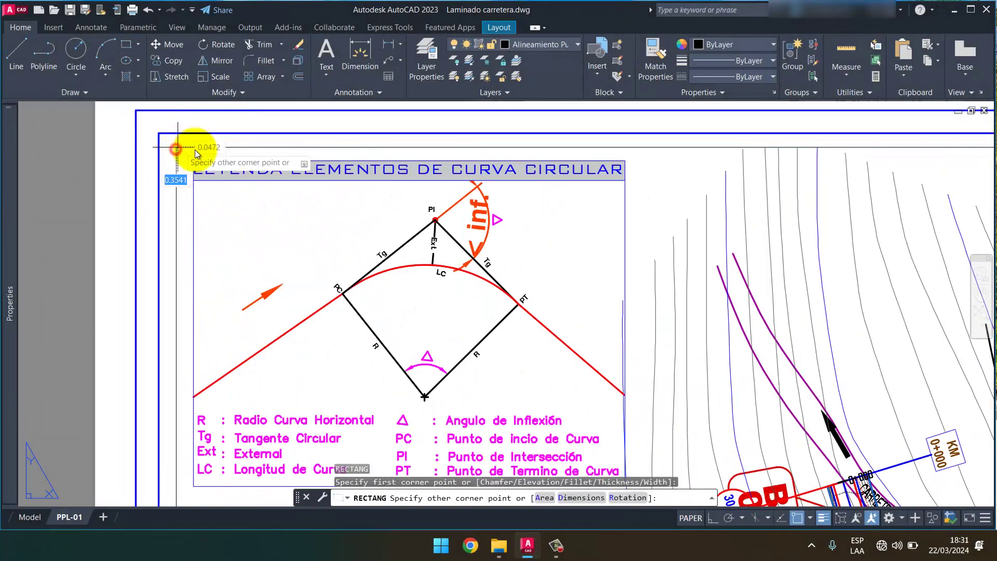
scroll(180, 152, down, 5)
scroll(826, 369, up, 3)
click(819, 360)
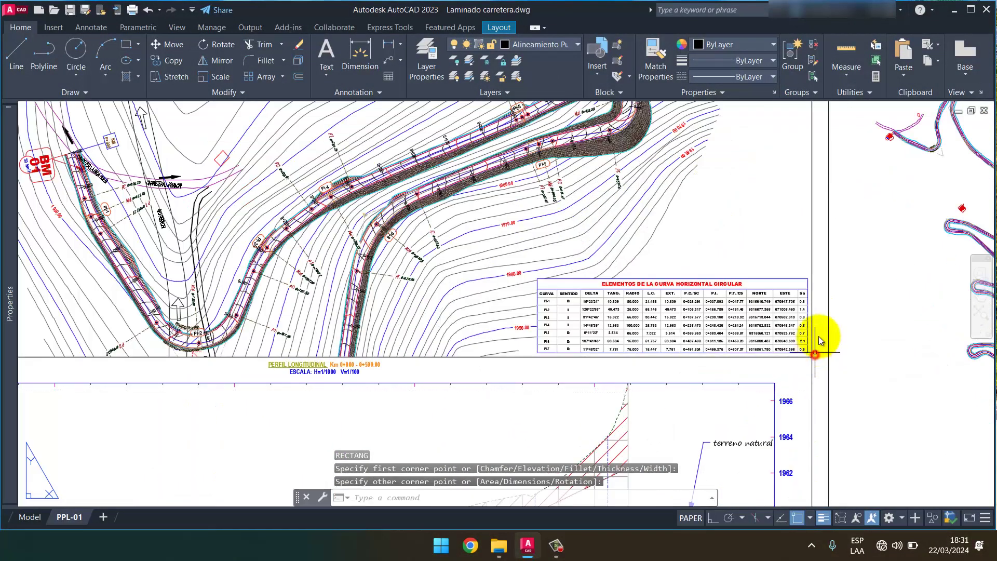
click(813, 204)
scroll(520, 283, down, 3)
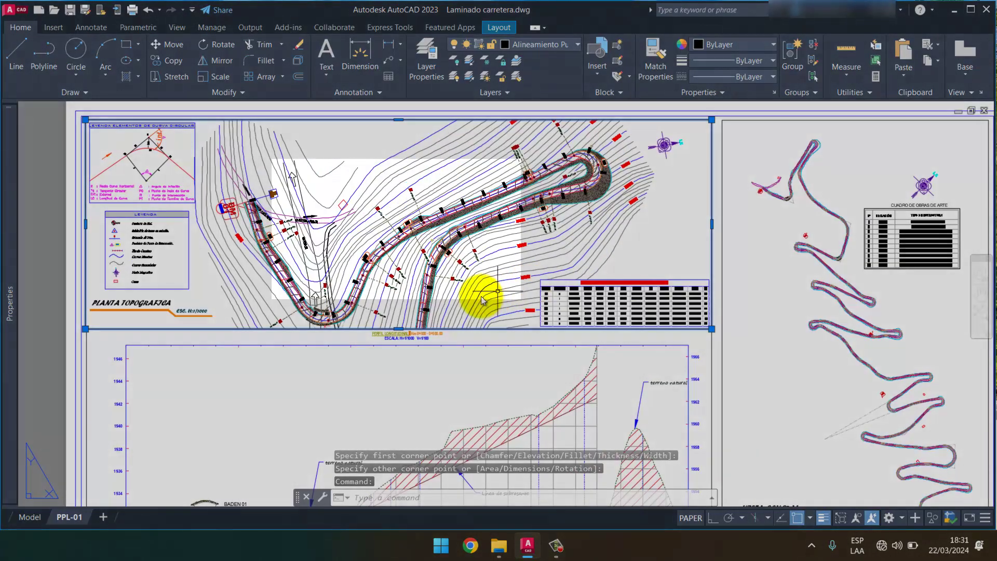
text(CHs)
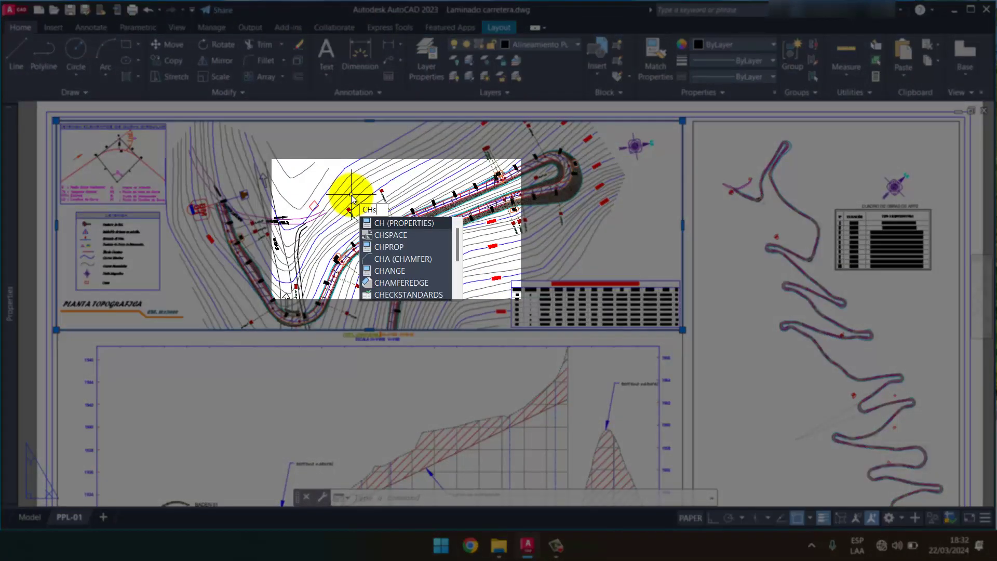
text(p)
Cancel a first space-transfer attempt and step in and out of the profile viewport
key(BackSpace)
key(BackSpace)
key(BackSpace)
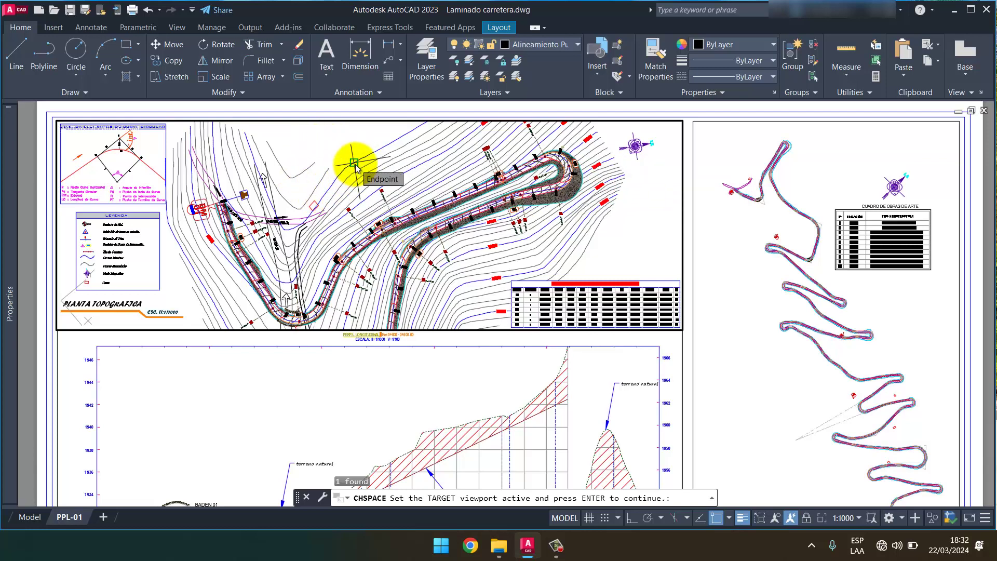
key(Escape)
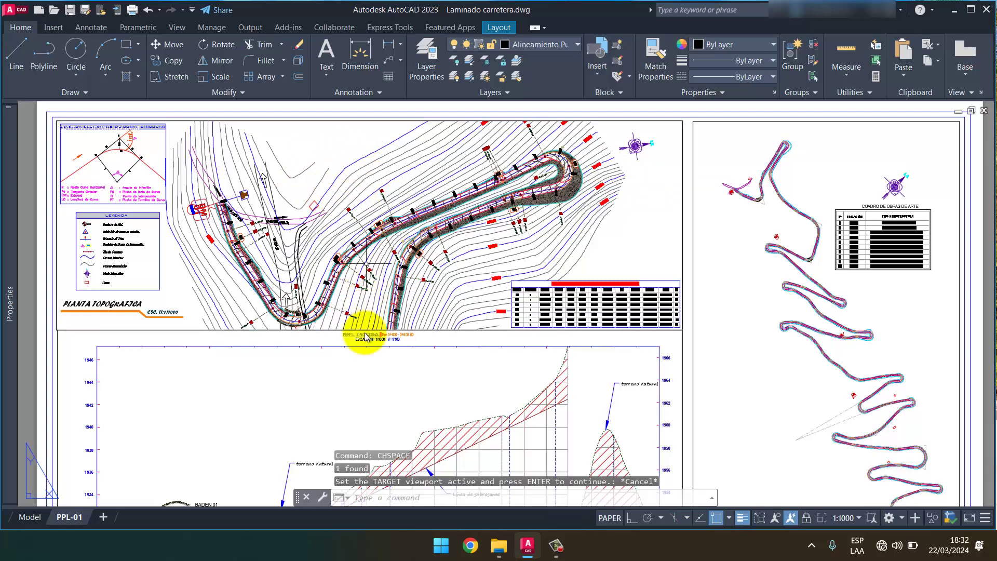
double_click(357, 415)
double_click(682, 182)
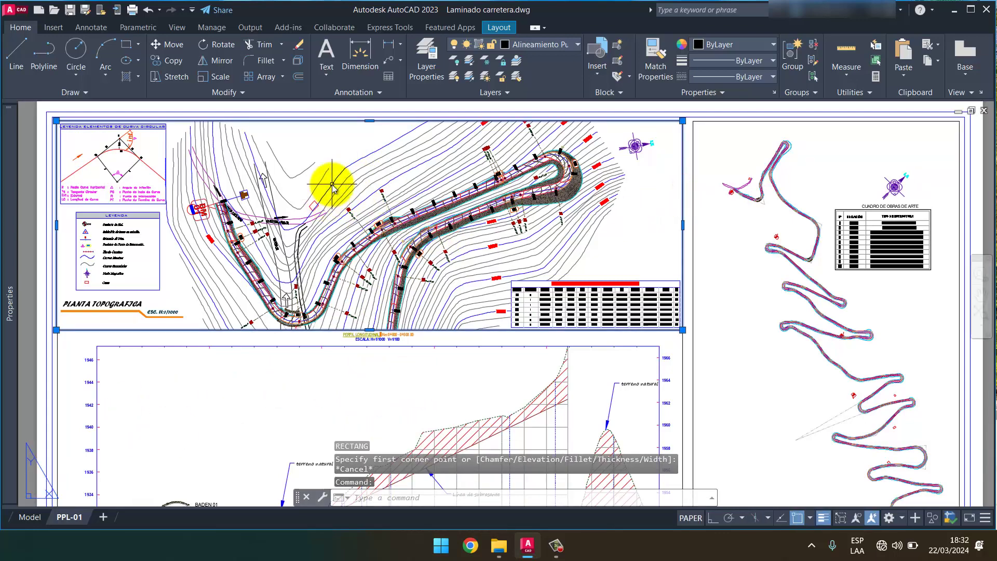
Transfer the rectangle with CHSPACE into the upper plan viewport's model space
text(CHS)
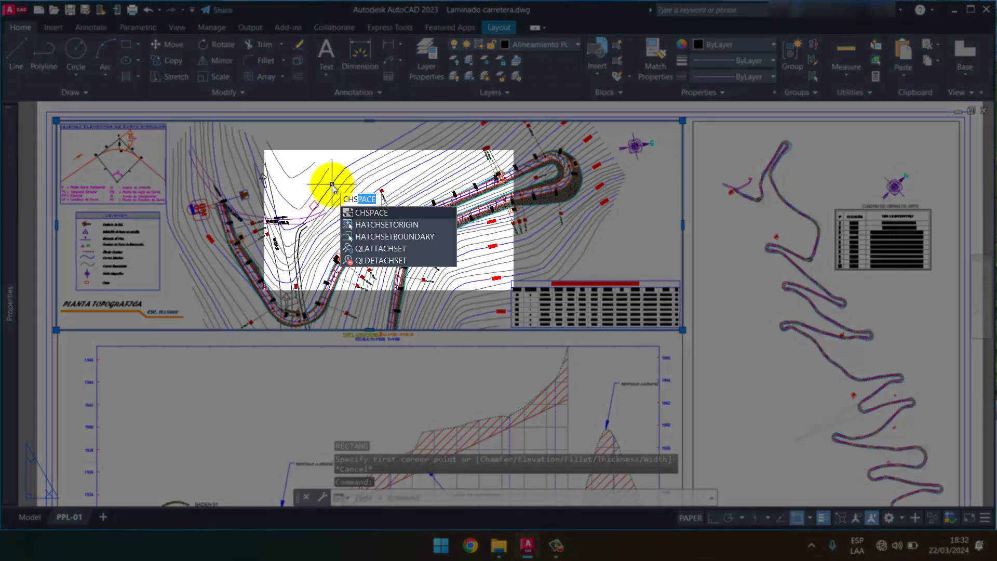
key(Return)
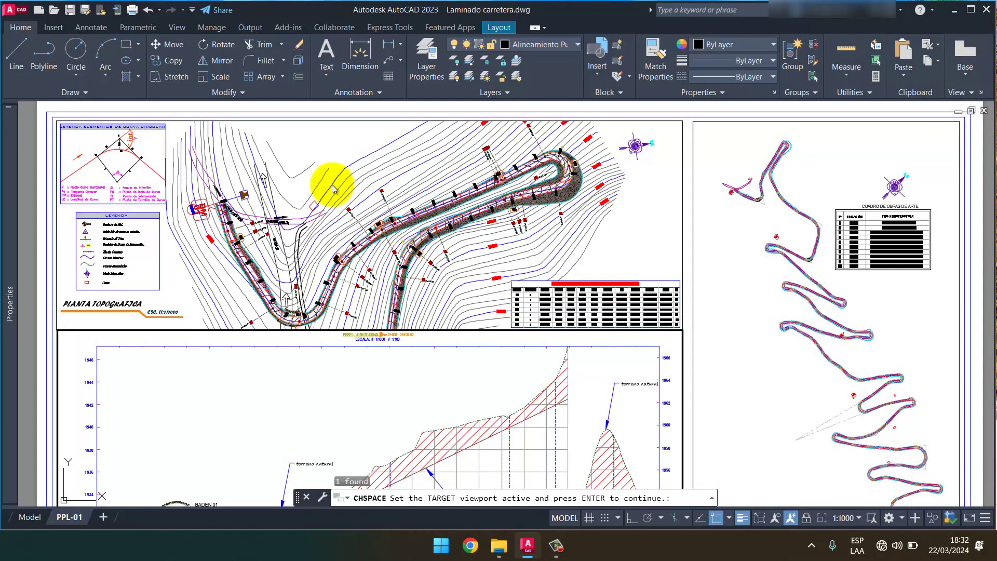
click(338, 170)
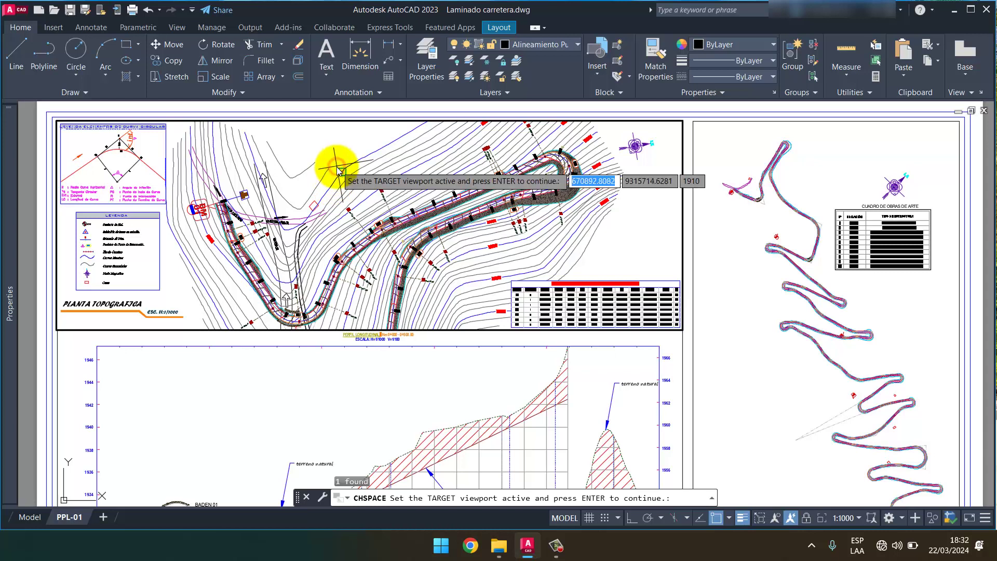
key(Return)
key(Escape)
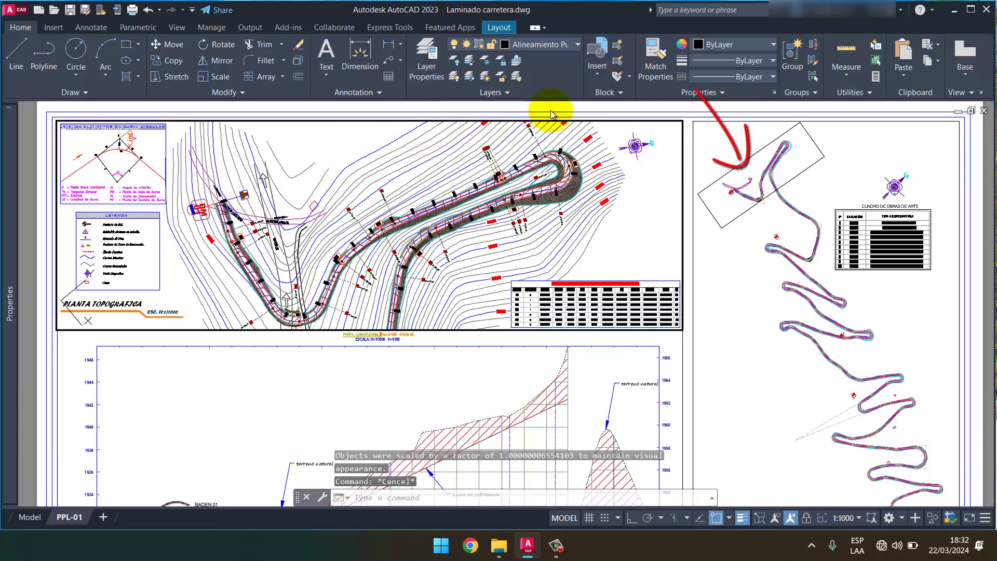
double_click(551, 113)
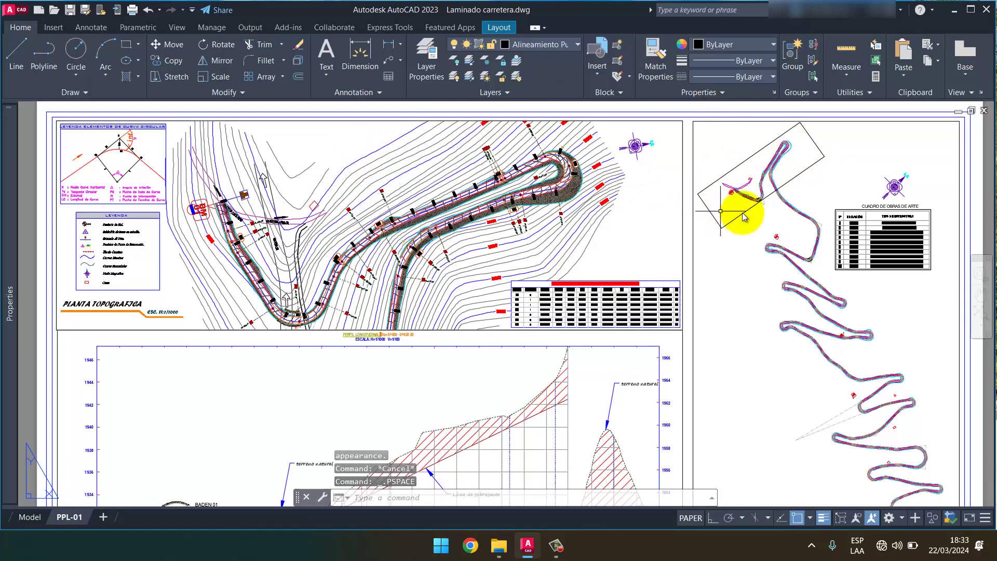
Start another rectangle at the plan frame's top-left corner
text(rec)
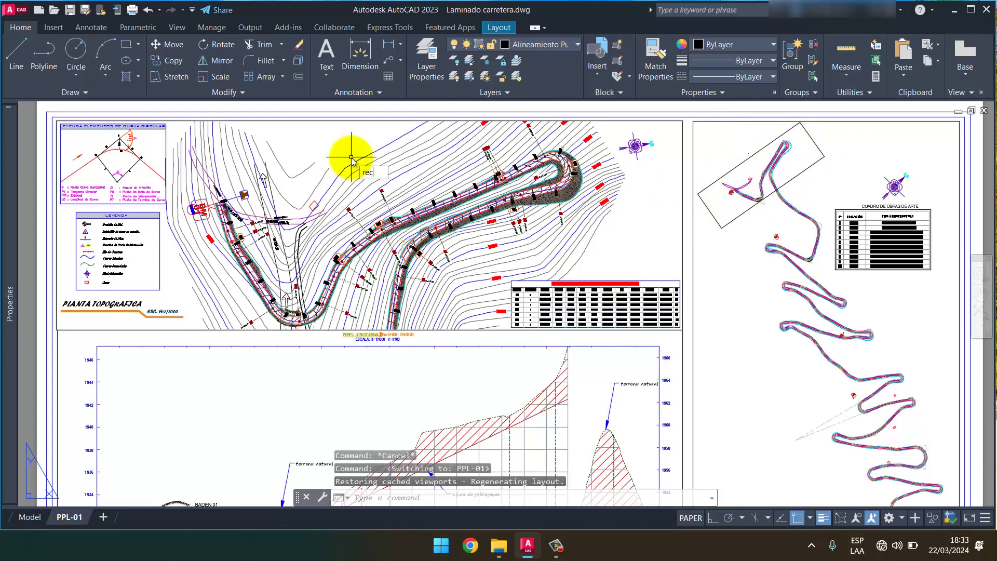
key(Return)
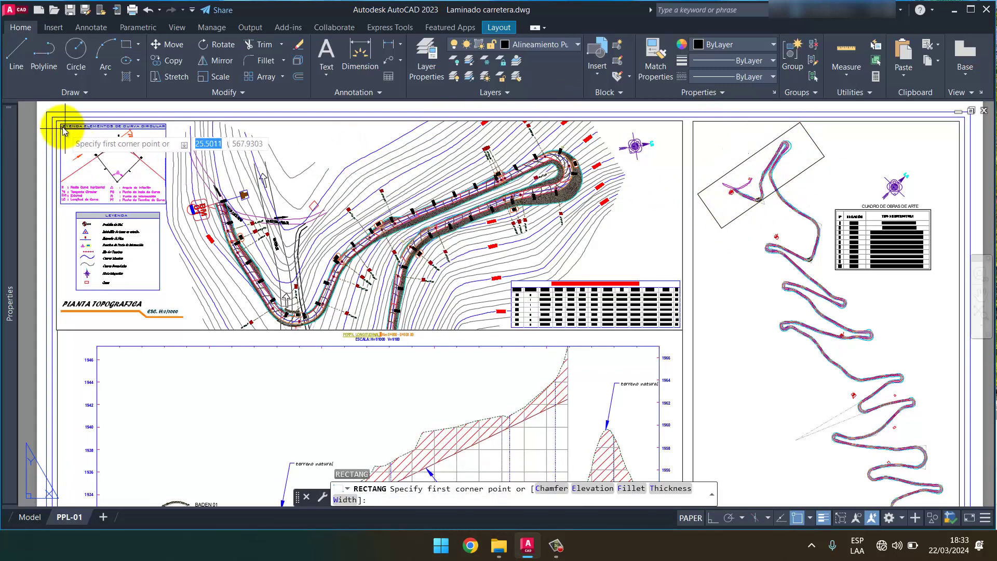
click(56, 122)
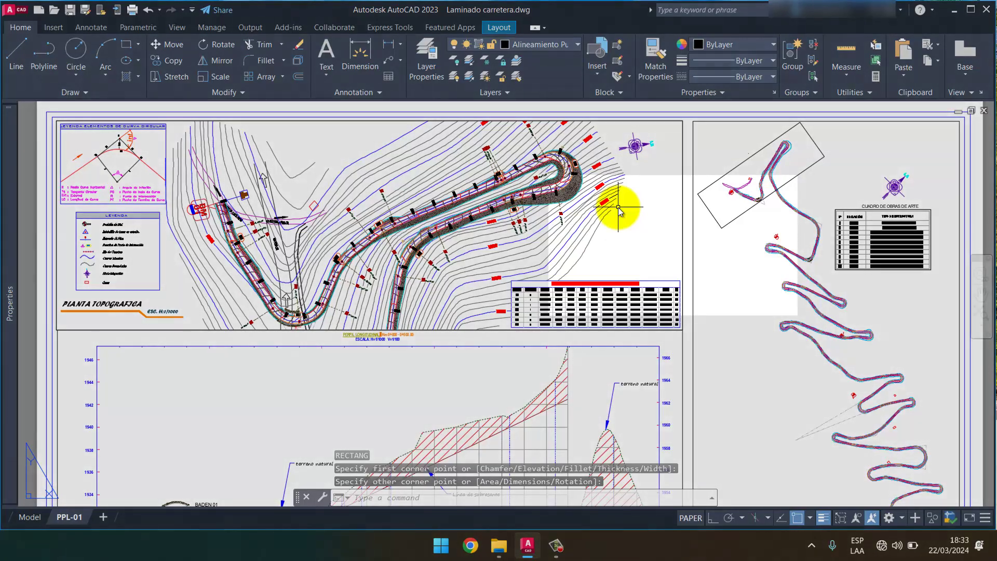
Transfer the plan rectangle to model space with CHSPACE and return to paper space
text(dchs)
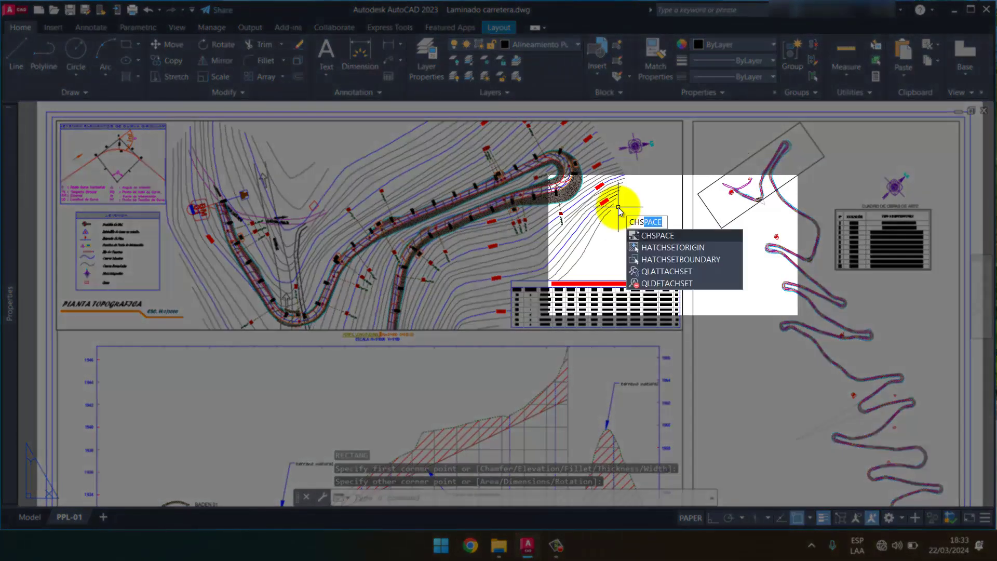
key(Return)
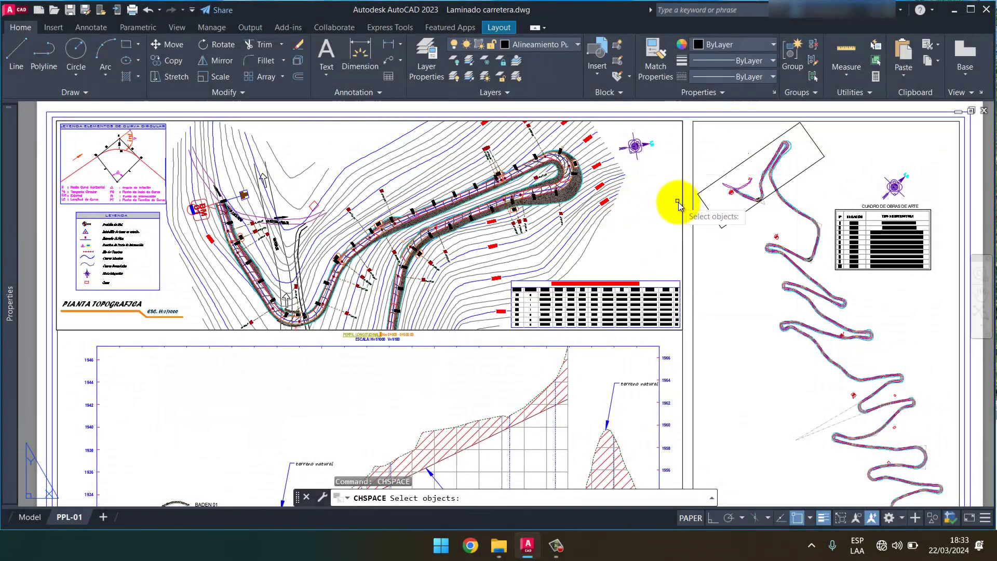
click(680, 205)
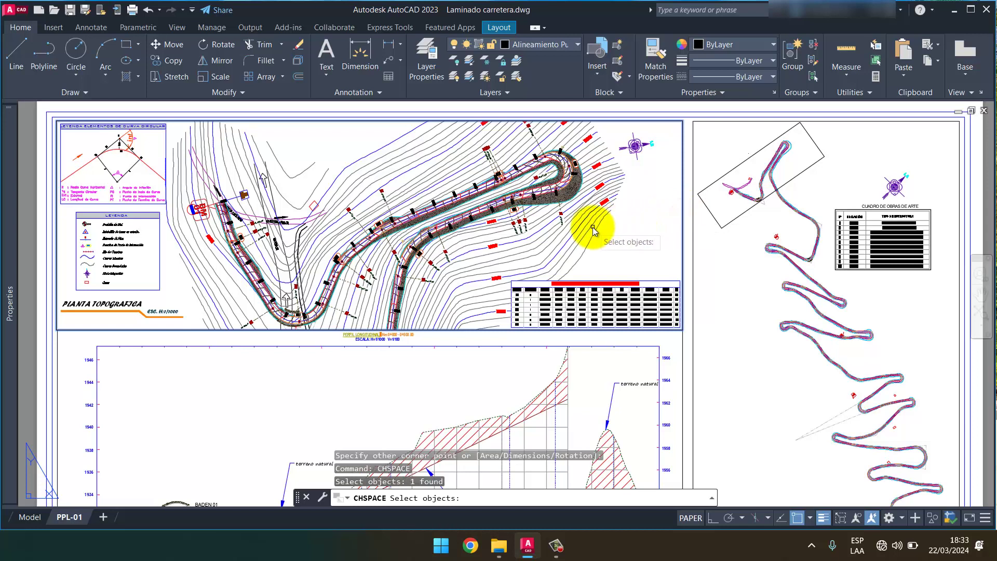
key(Return)
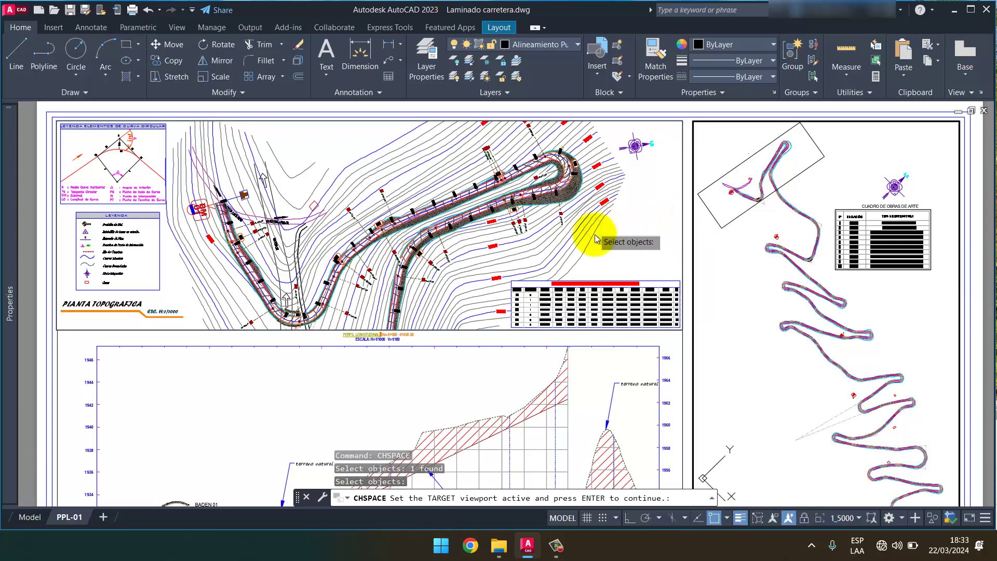
key(Return)
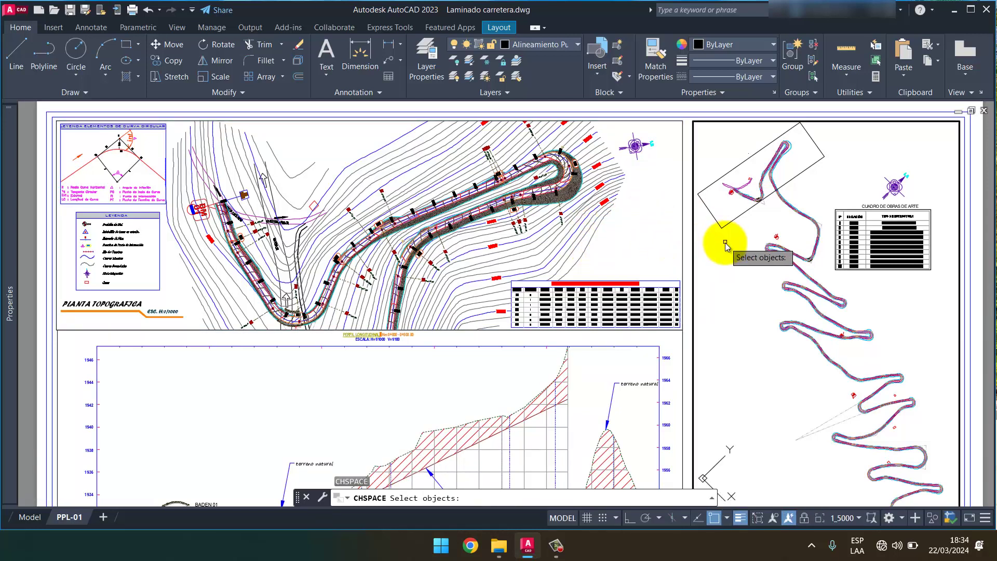
key(Return)
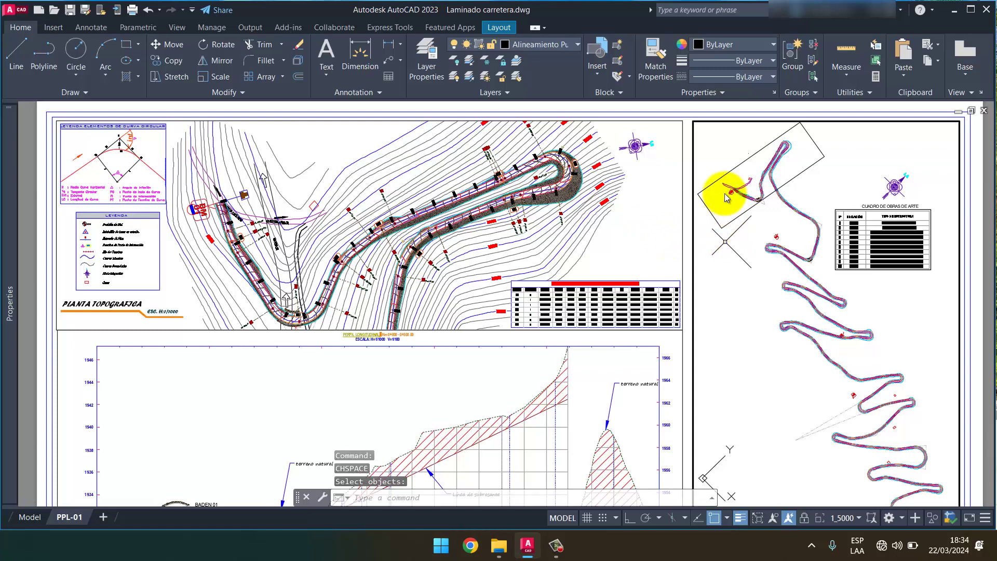
double_click(731, 105)
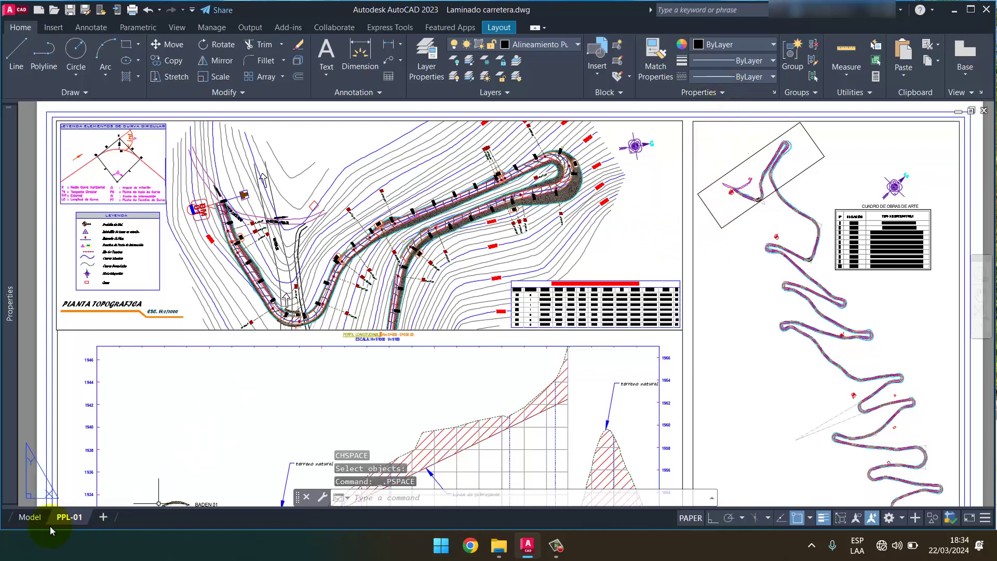
Erase the large rotated rectangle in model space and return to PPL-01
click(36, 523)
scroll(441, 188, down, 5)
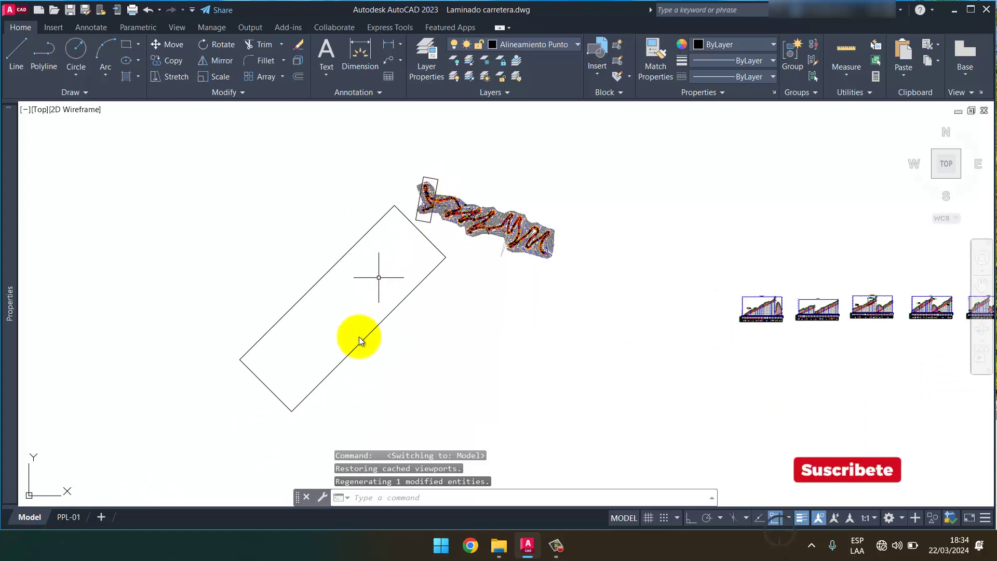
click(391, 347)
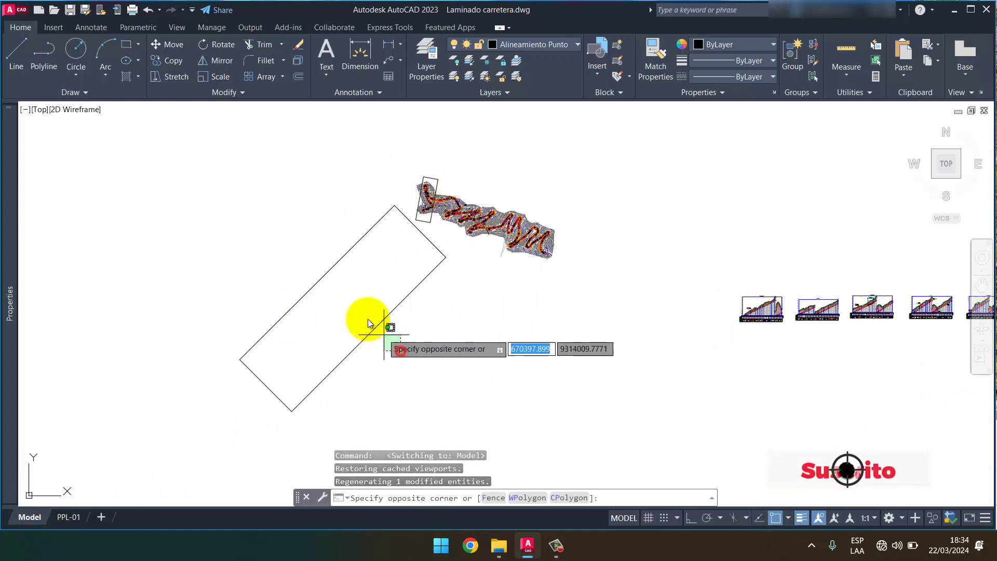
click(365, 316)
key(Delete)
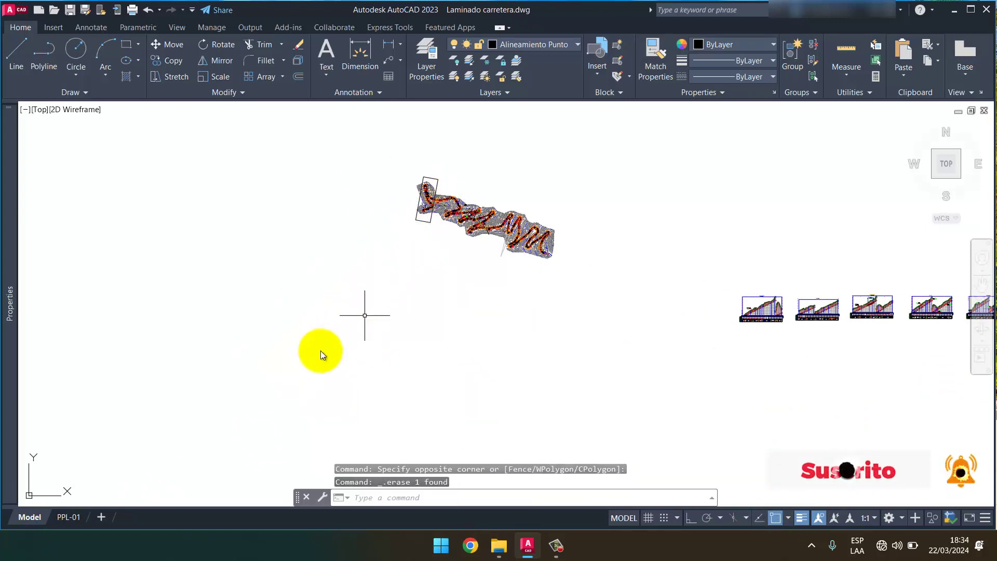
click(69, 517)
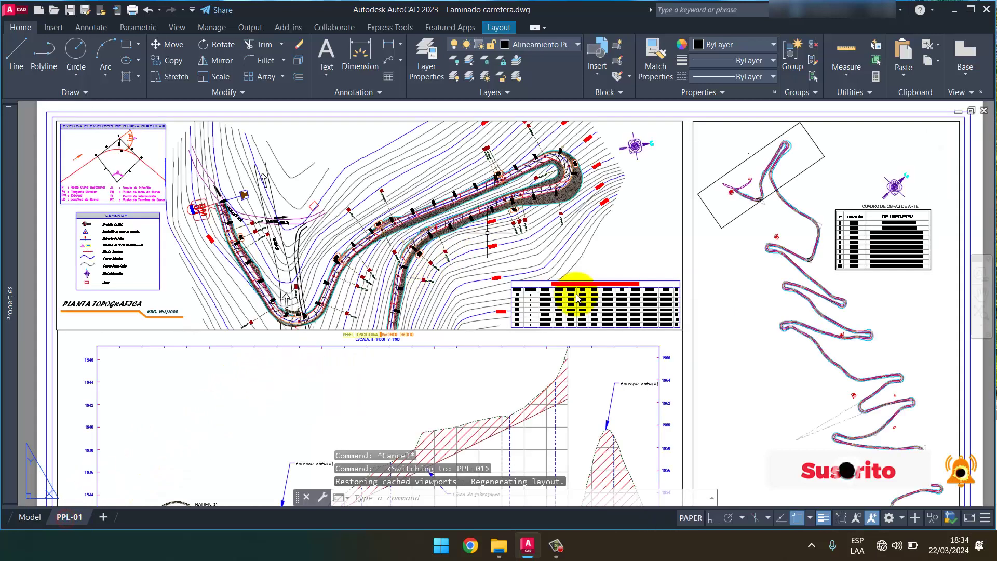
Draw a rectangle over the top plan viewport and transfer it into model space
key(Escape)
key(Escape)
text(rec)
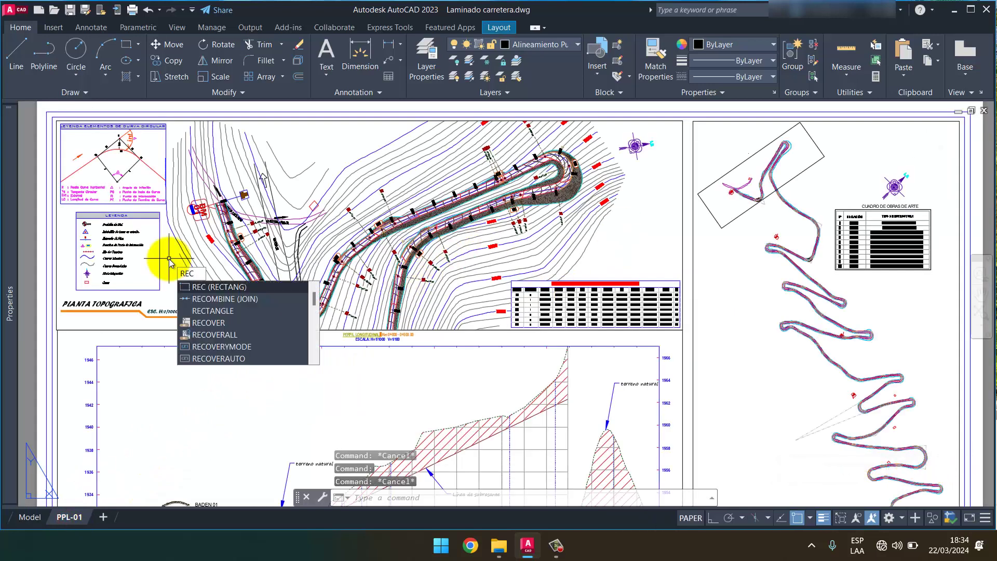
key(Return)
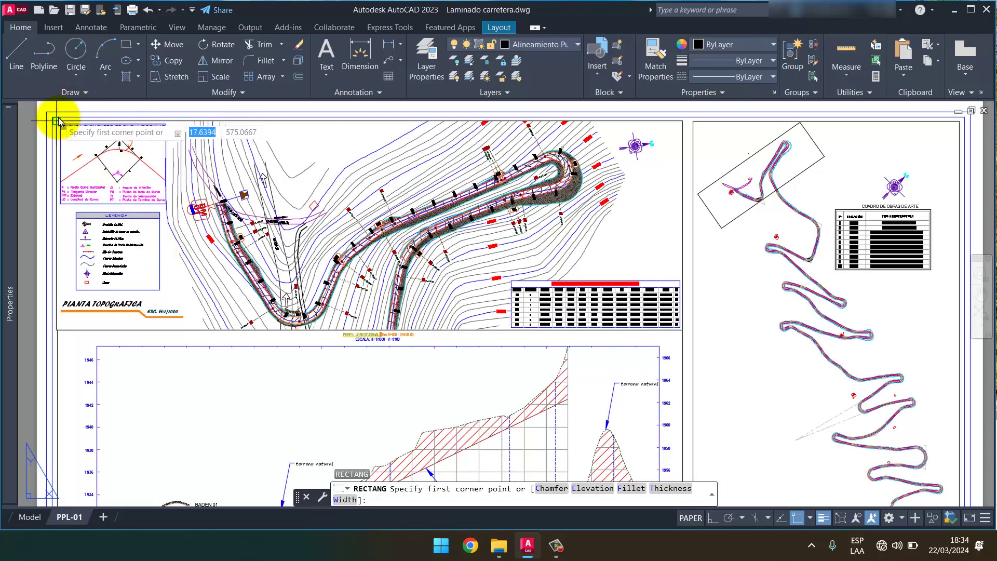
click(57, 120)
click(682, 329)
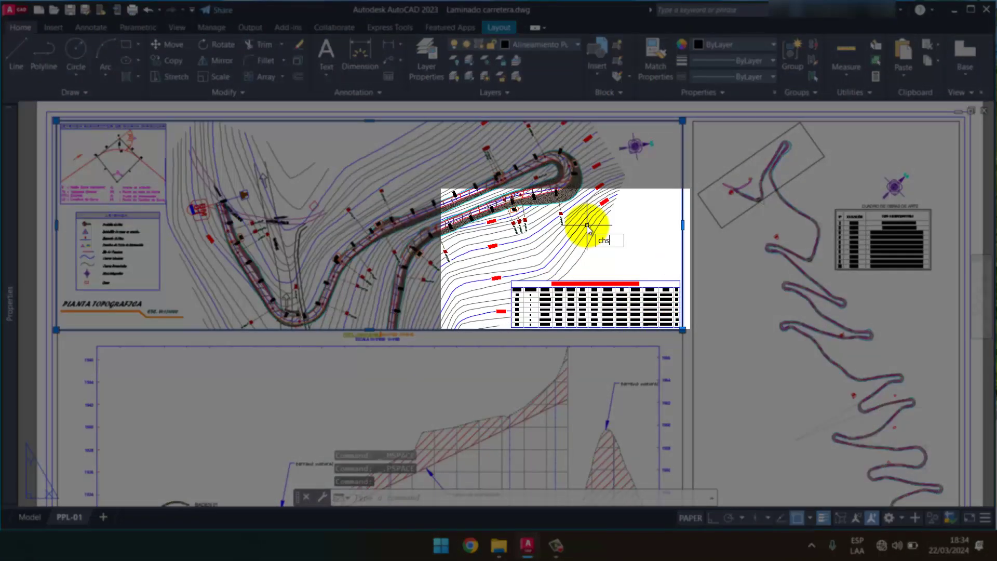
key(Return)
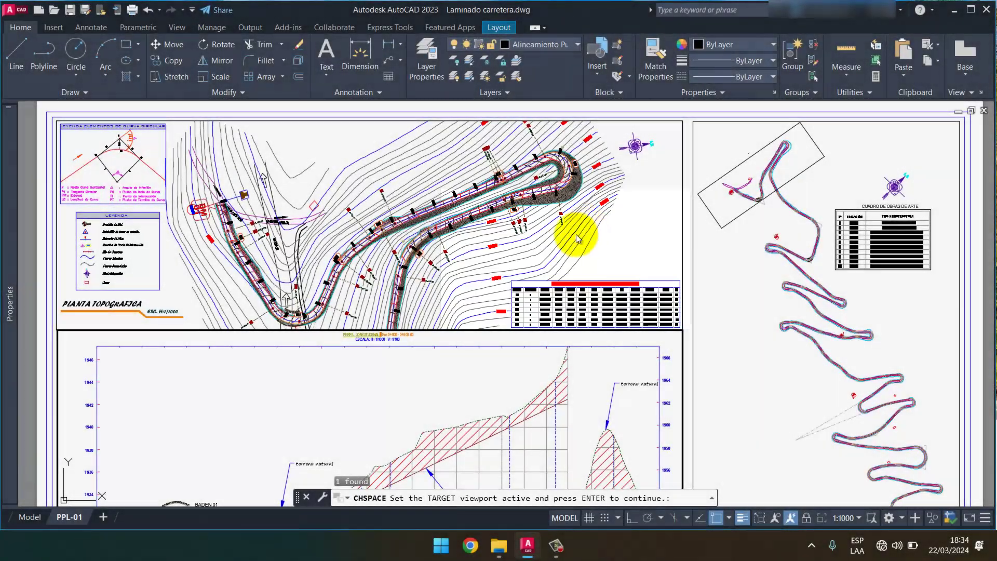
key(Return)
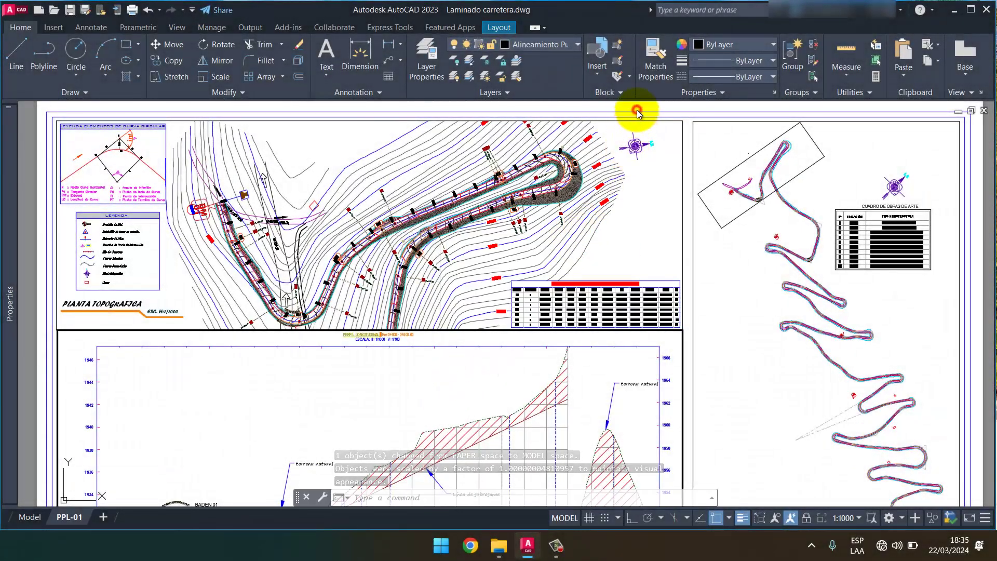
click(32, 517)
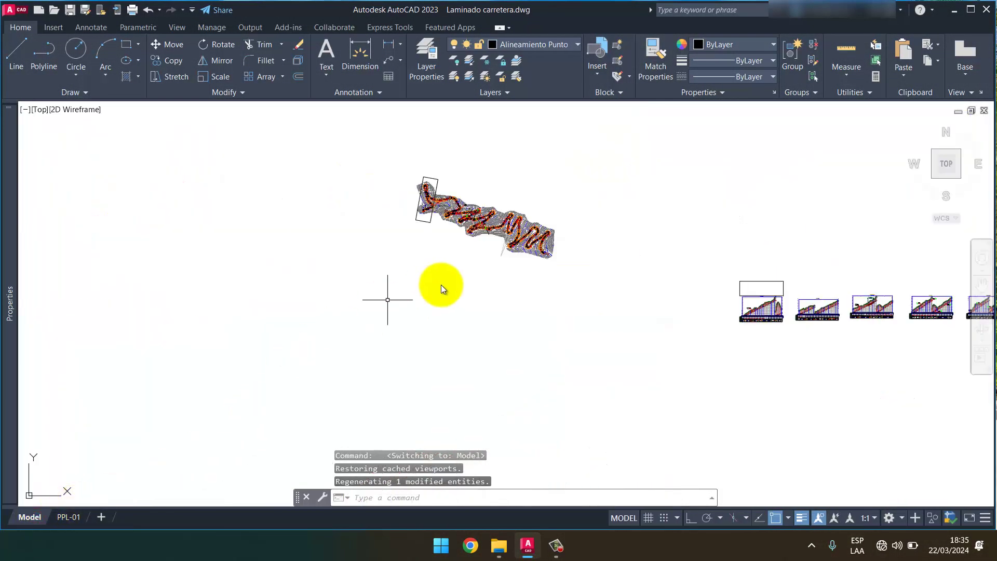
scroll(759, 274, up, 5)
scroll(739, 285, up, 2)
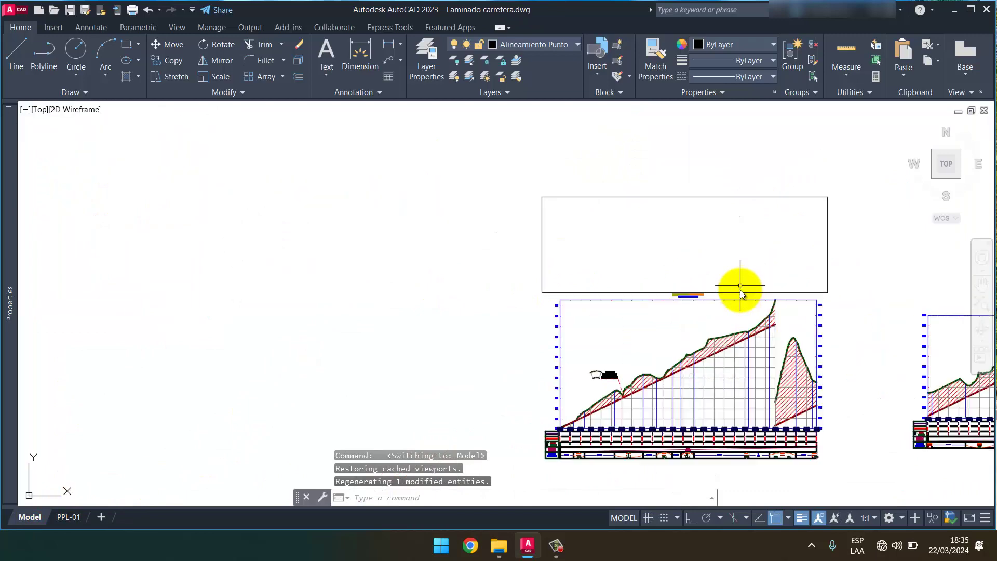
scroll(733, 297, up, 2)
click(734, 297)
scroll(457, 260, down, 6)
key(Escape)
scroll(474, 245, down, 4)
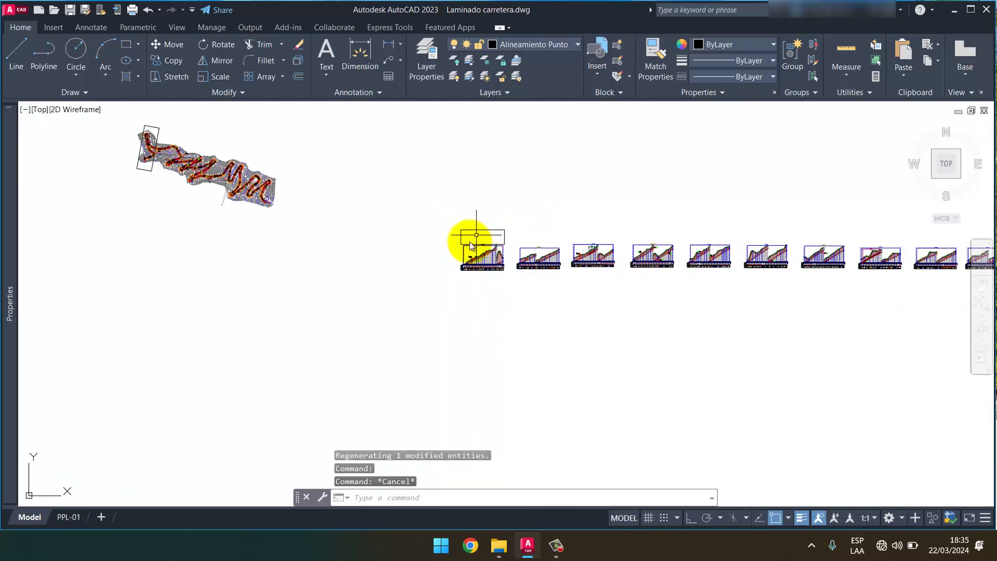
scroll(472, 237, up, 4)
scroll(492, 250, up, 2)
scroll(519, 249, down, 2)
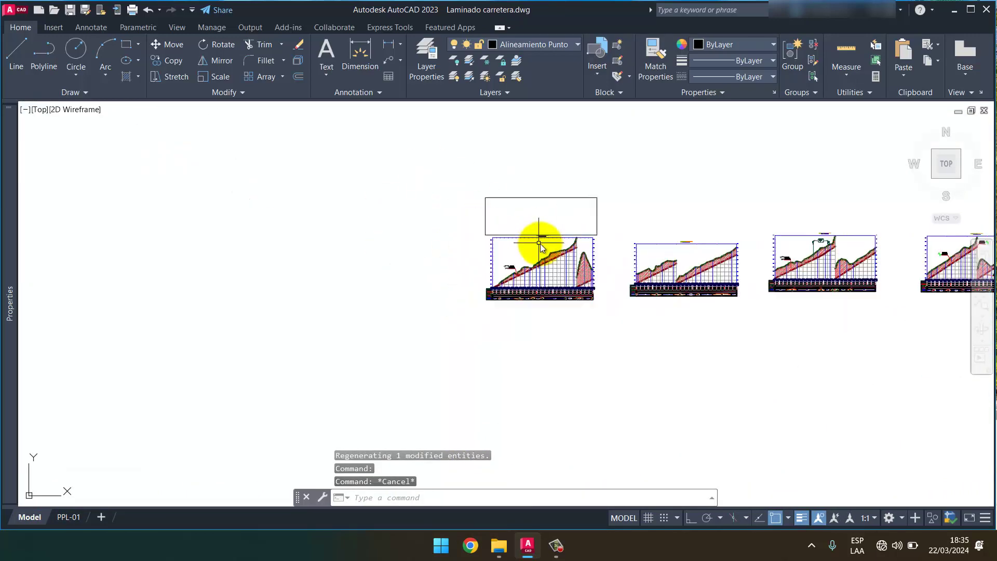
scroll(590, 216, down, 2)
click(69, 517)
Copy the PPL-01 layout to a new layout placed at the end
right_click(69, 515)
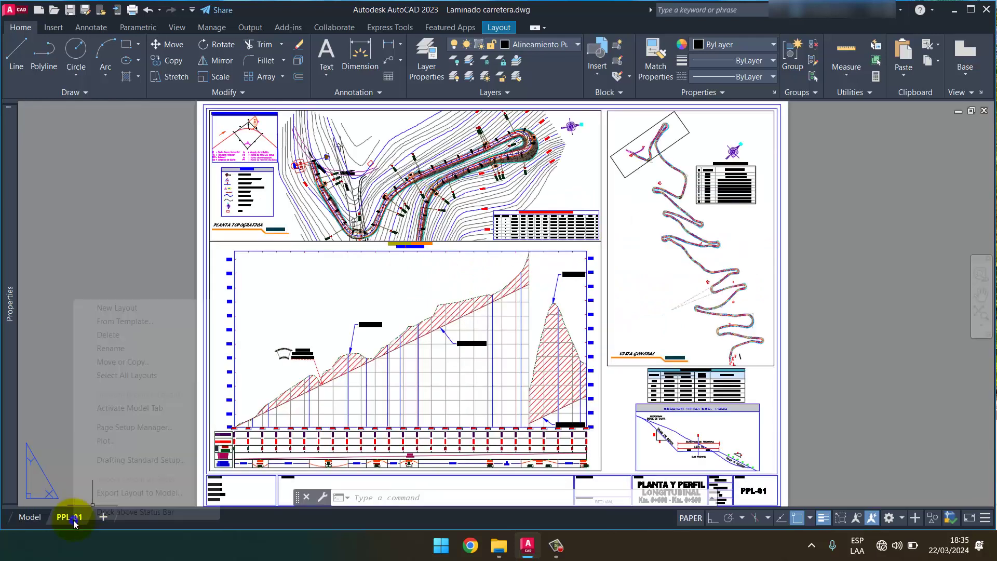
click(125, 362)
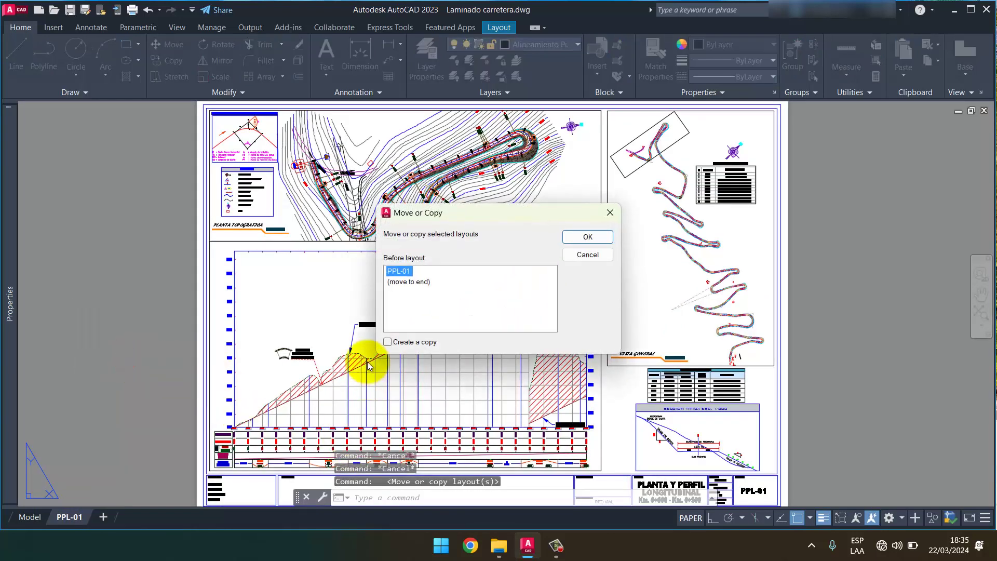
click(415, 281)
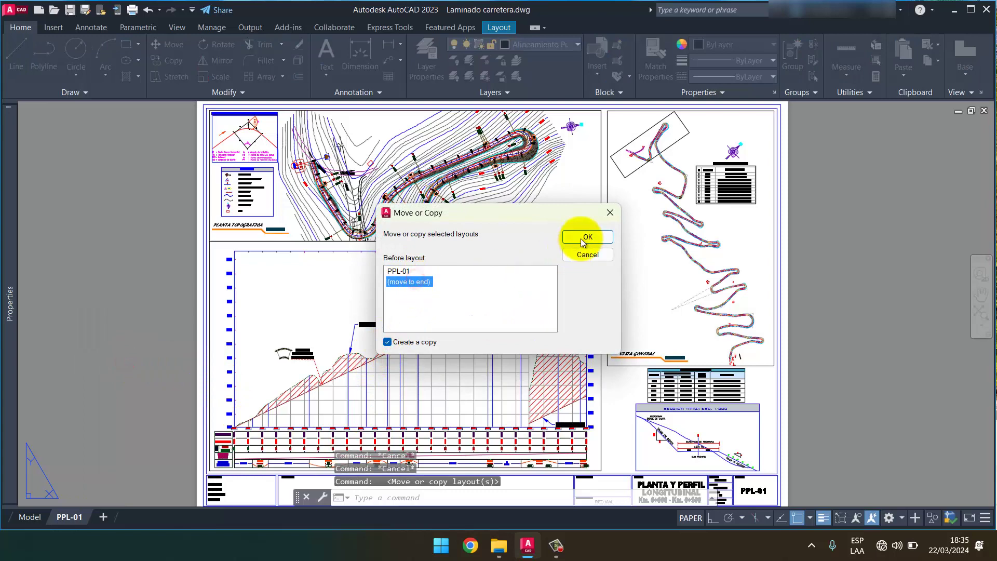
click(583, 239)
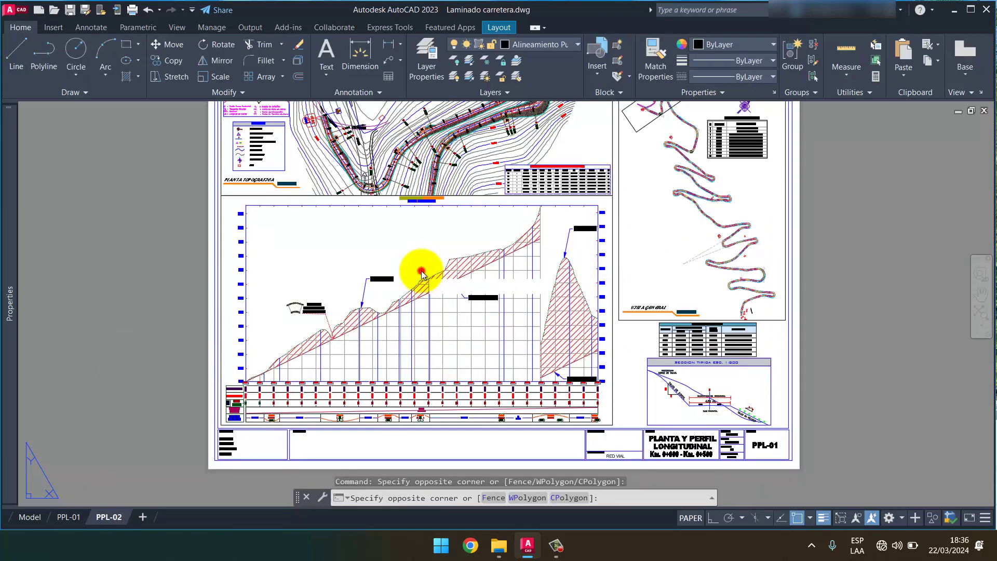
Pan the profile and plan viewports to show the next stretch of road
double_click(422, 270)
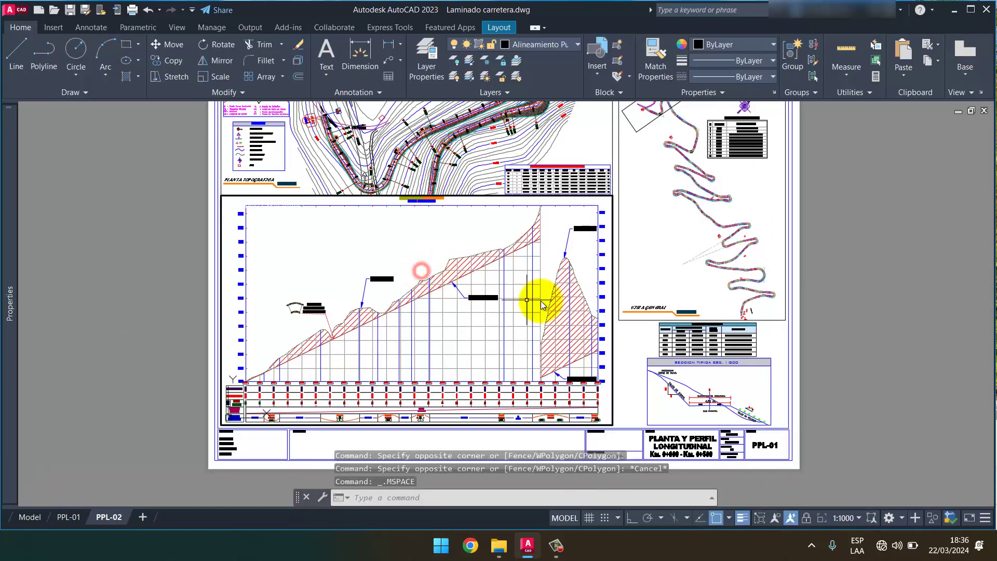
mouse_move(541, 305)
middle_down()
mouse_move(439, 300)
mouse_move(494, 285)
mouse_move(289, 282)
mouse_move(294, 300)
middle_up()
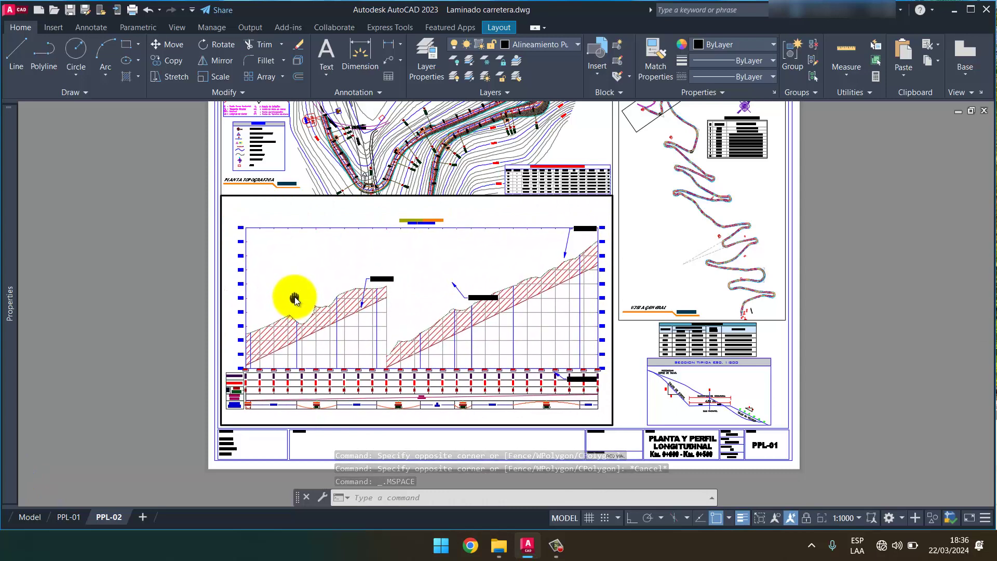
double_click(151, 272)
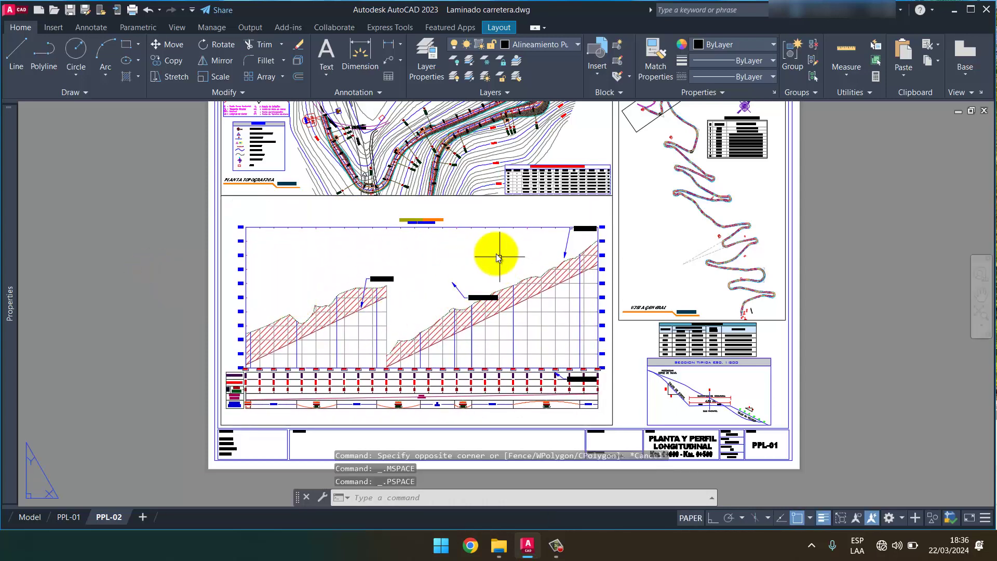
scroll(384, 227, up, 4)
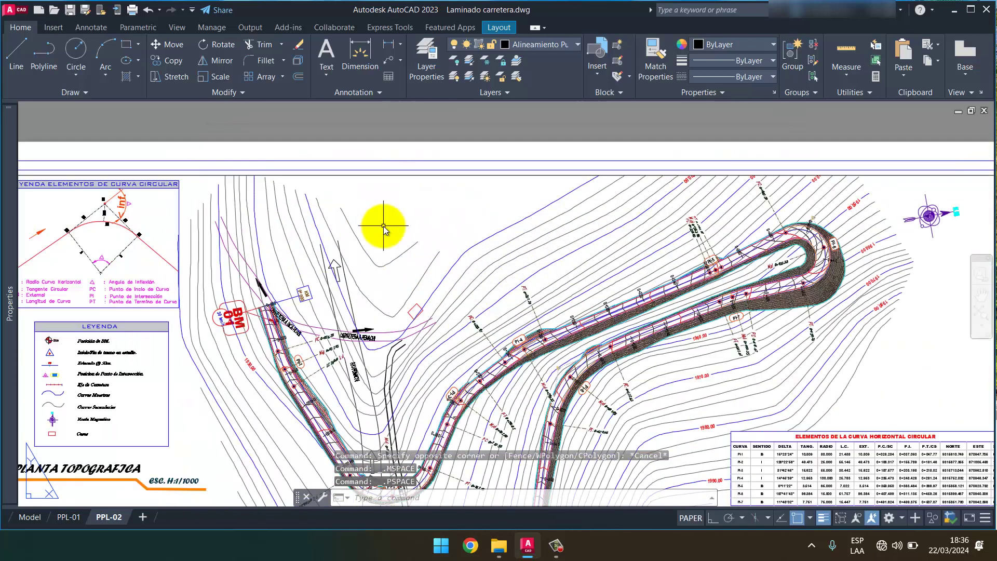
scroll(384, 227, down, 3)
scroll(430, 222, down, 1)
double_click(428, 203)
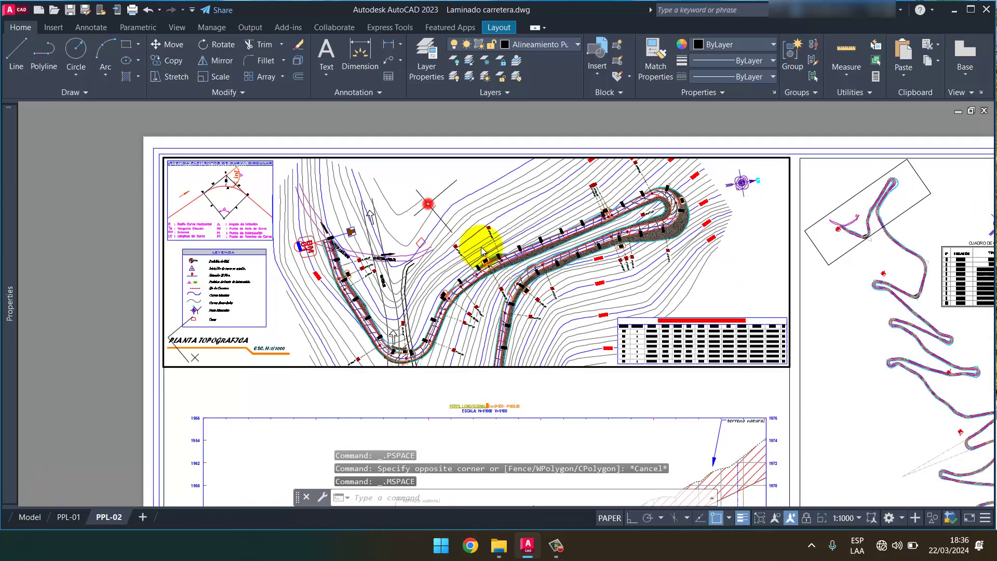
mouse_move(575, 330)
middle_down()
mouse_move(482, 242)
mouse_move(472, 296)
middle_up()
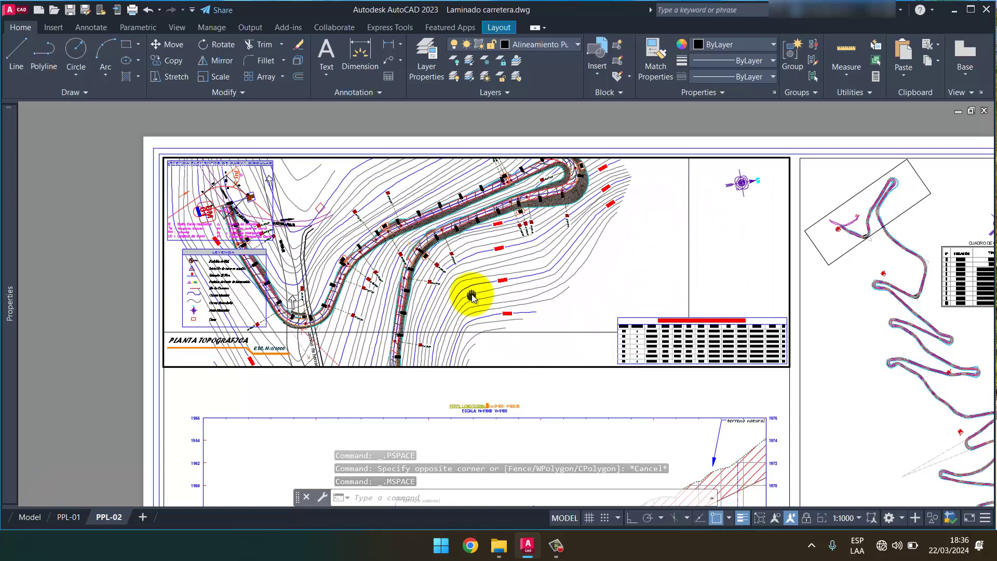
scroll(554, 251, up, 2)
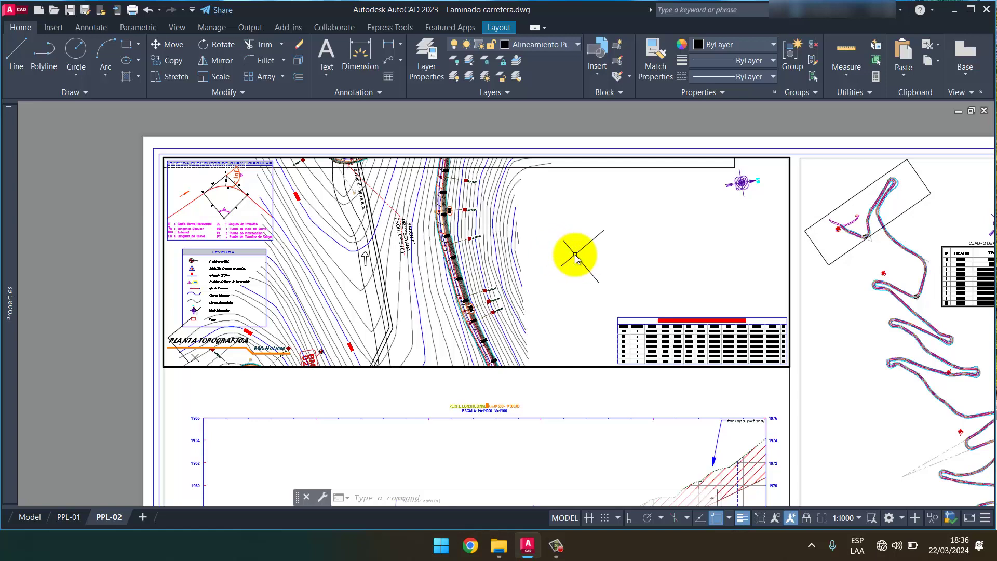
Rotate the plan viewport view with MVSETUP Align > Rotate so the road runs horizontally
text(mvs)
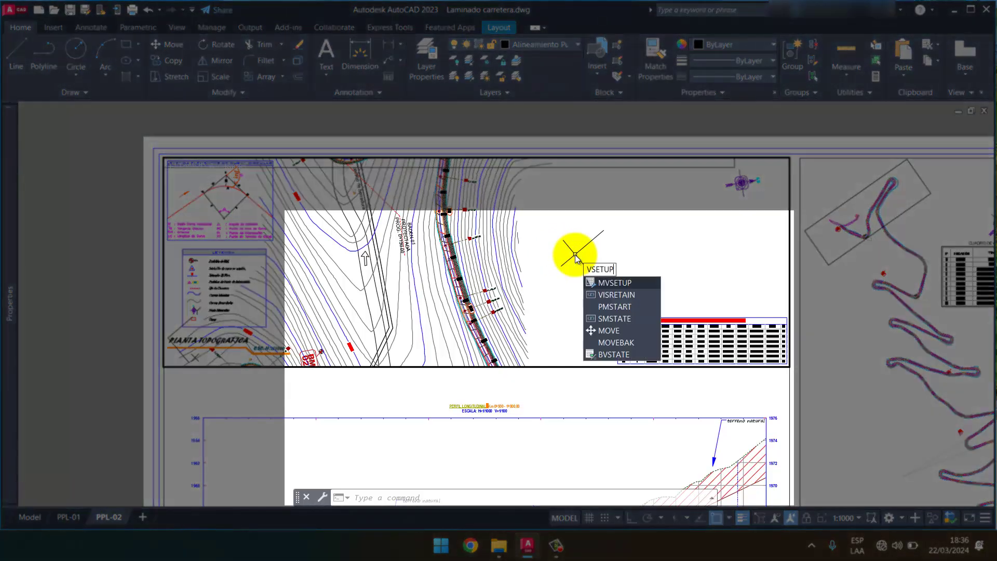
key(Return)
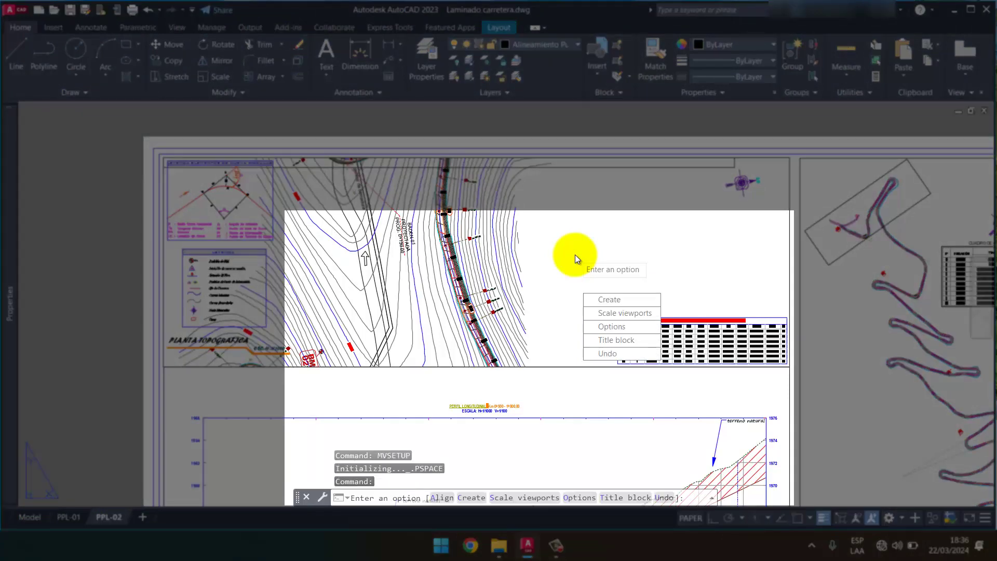
text(a)
key(Return)
text(r)
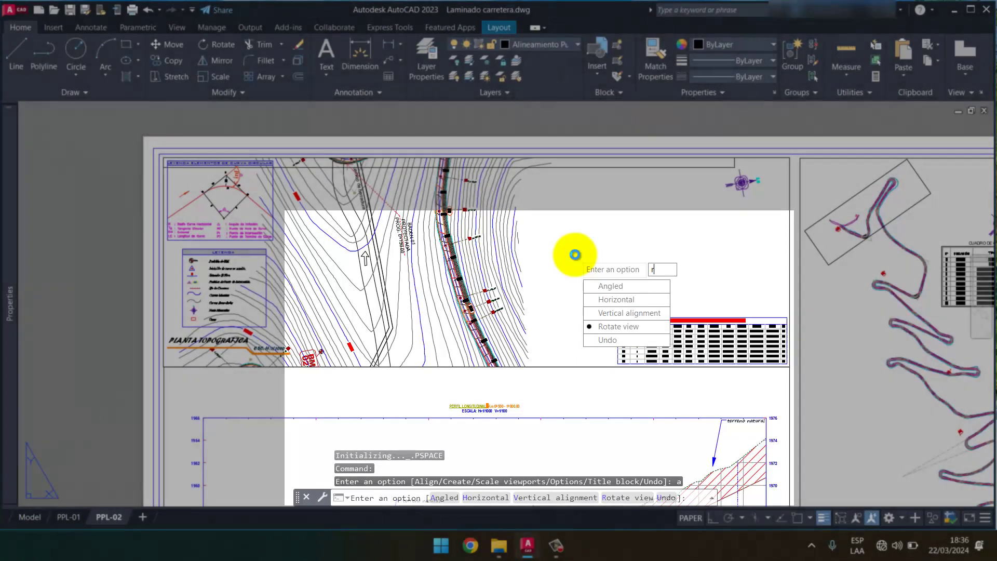
key(Return)
click(569, 255)
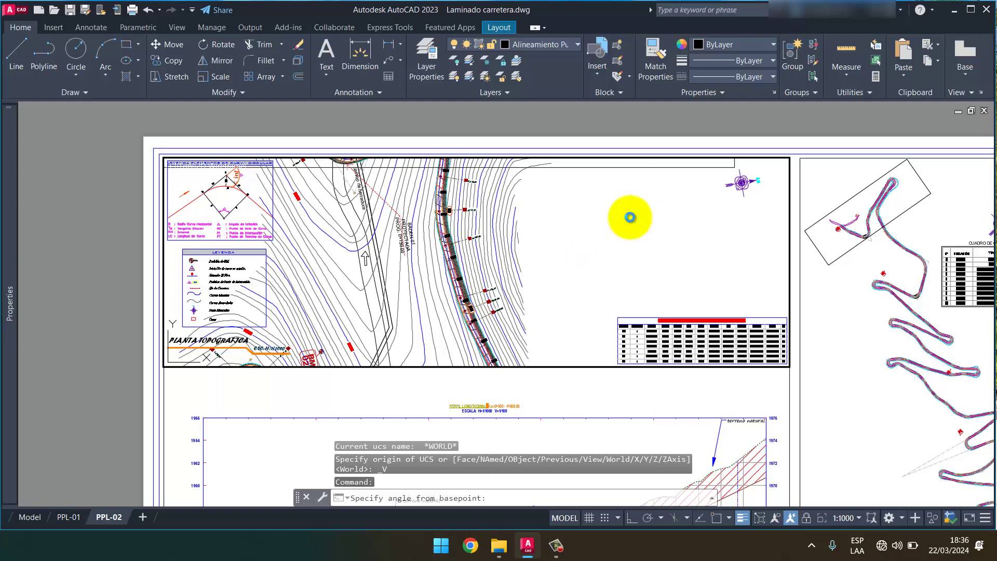
click(630, 217)
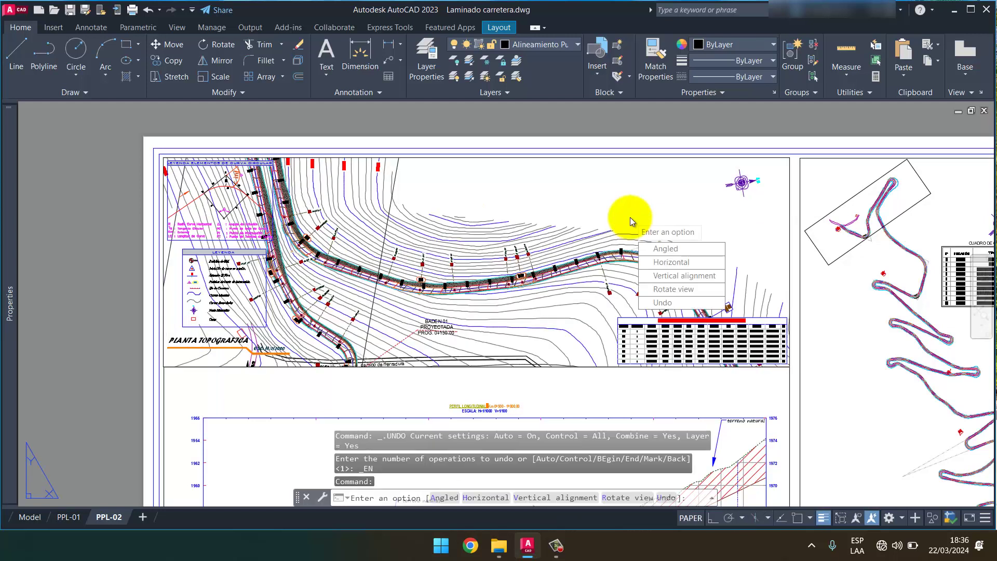
key(Escape)
Zoom out inside the plan viewport, then return to paper space and switch to Model
double_click(567, 226)
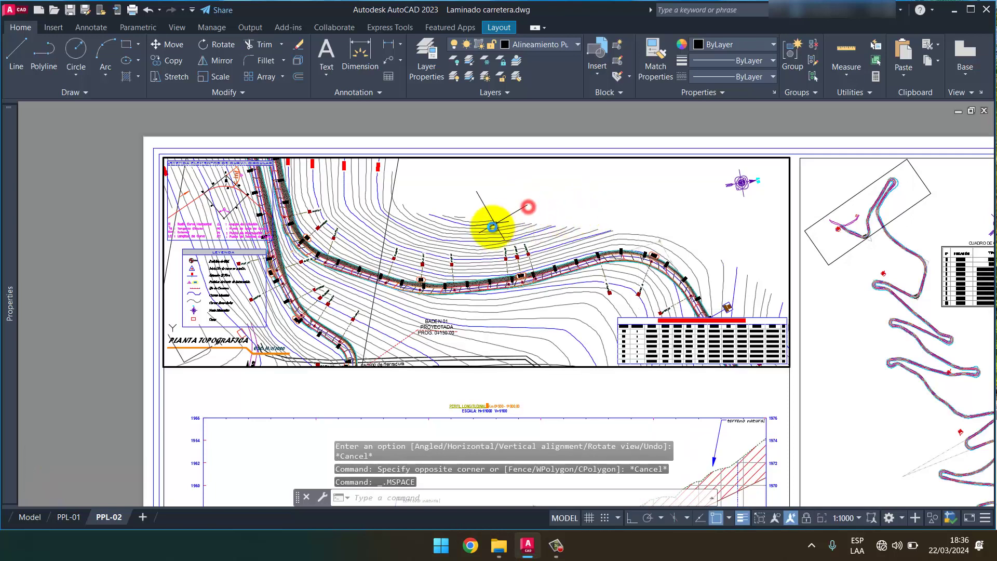
scroll(490, 223, down, 2)
scroll(502, 230, down, 2)
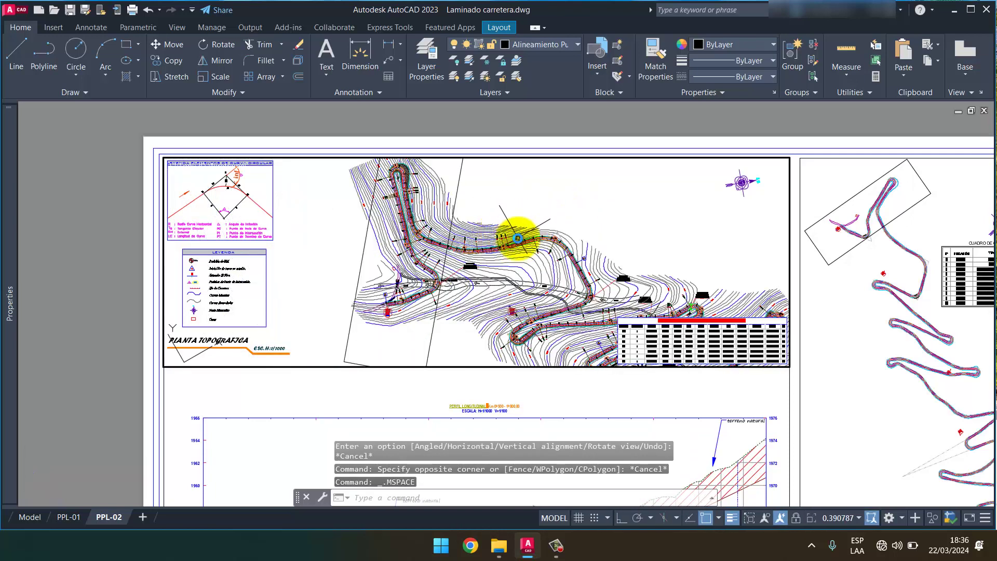
scroll(518, 238, down, 5)
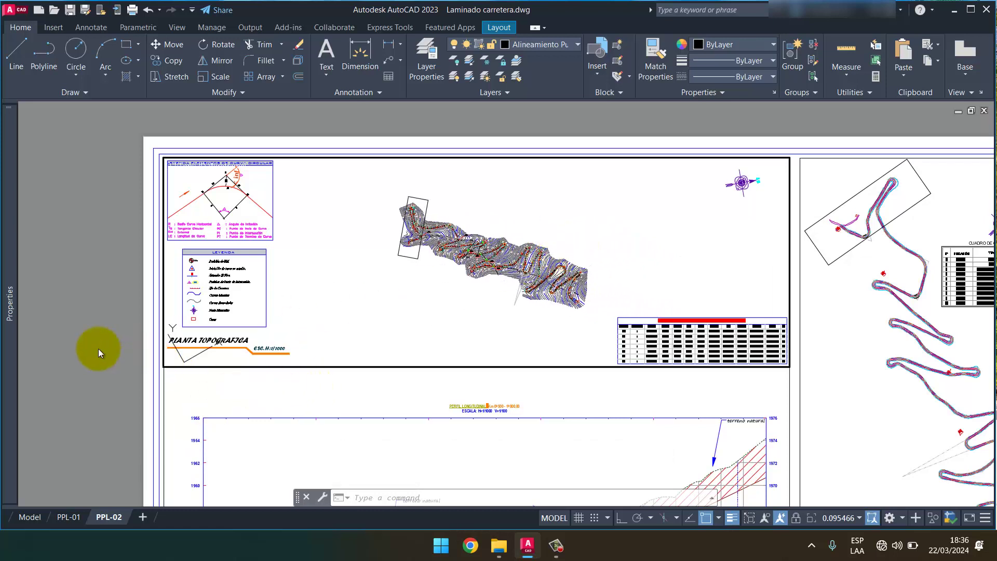
double_click(94, 347)
click(29, 520)
Return to PPL-02, reposition the sheet view and enter the plan viewport
click(283, 316)
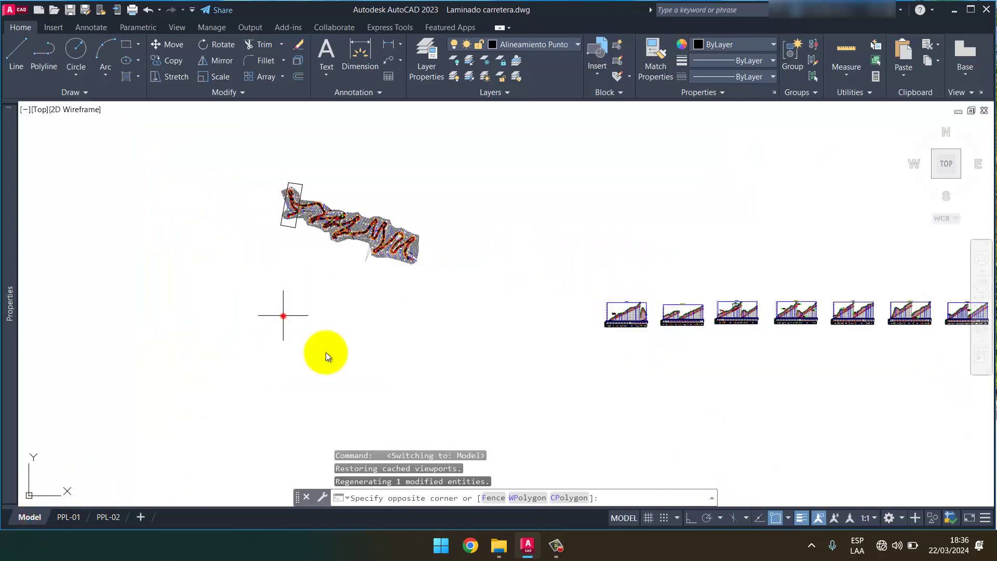
click(360, 370)
click(96, 517)
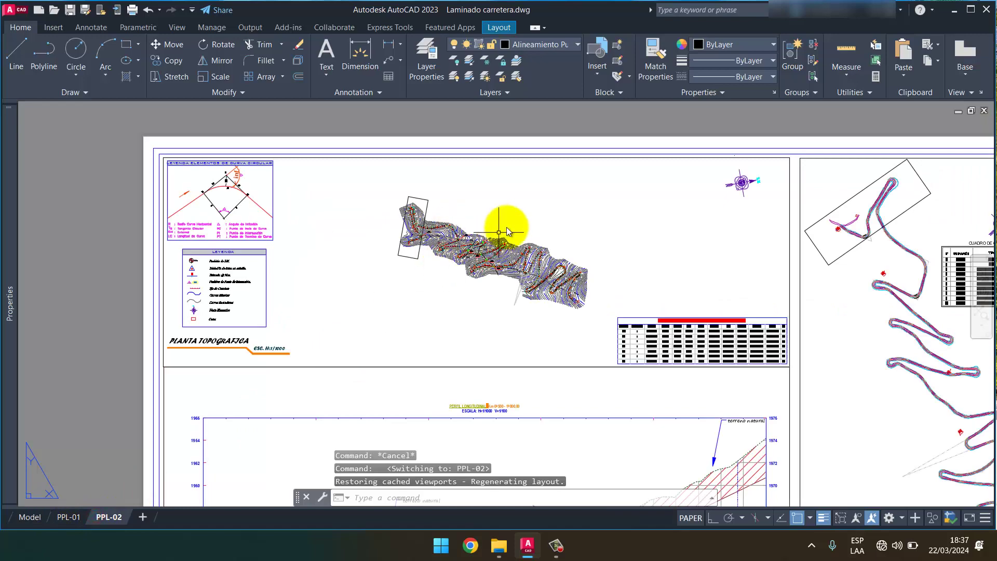
double_click(520, 229)
double_click(428, 120)
scroll(319, 197, up, 5)
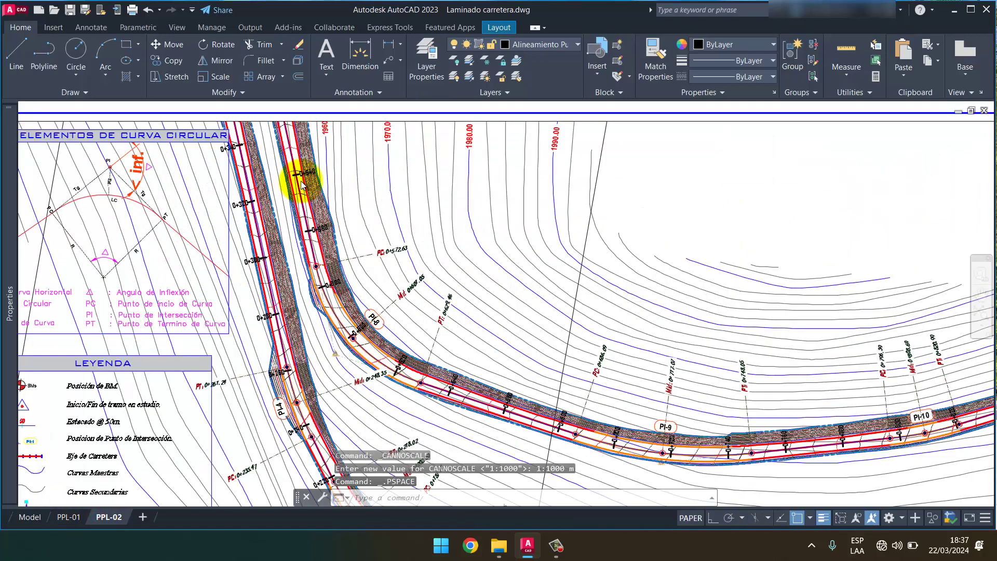
scroll(318, 172, up, 3)
middle_drag(307, 102, 305, 216)
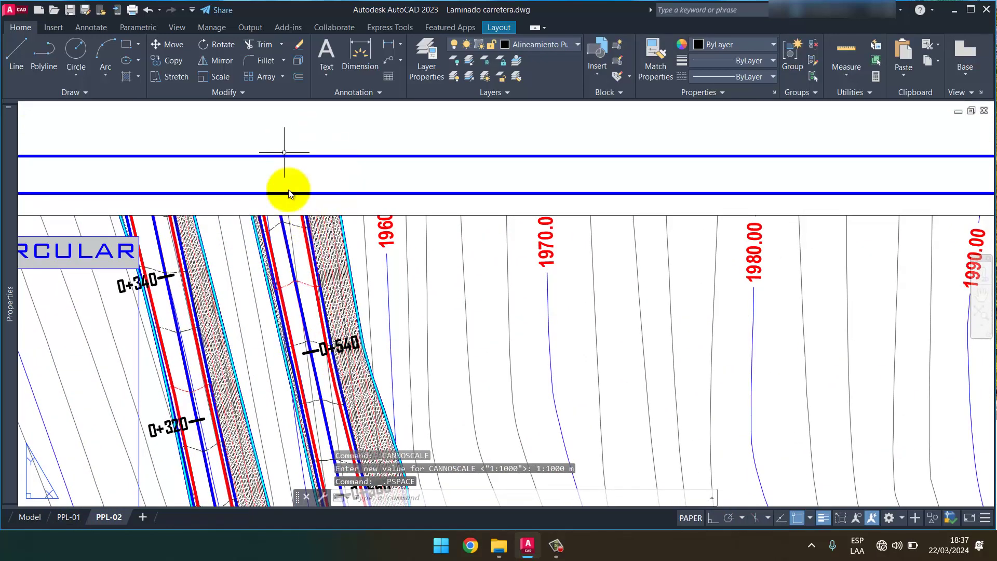
scroll(290, 189, down, 10)
scroll(451, 233, up, 3)
double_click(451, 205)
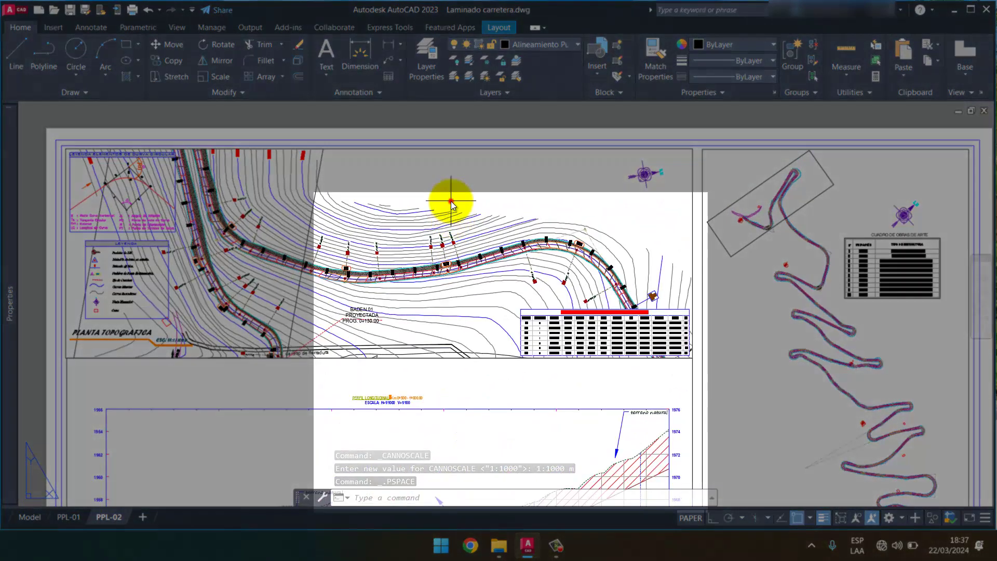
Rotate the plan viewport view 30 degrees with MVSETUP and pan the road into place
text(mv)
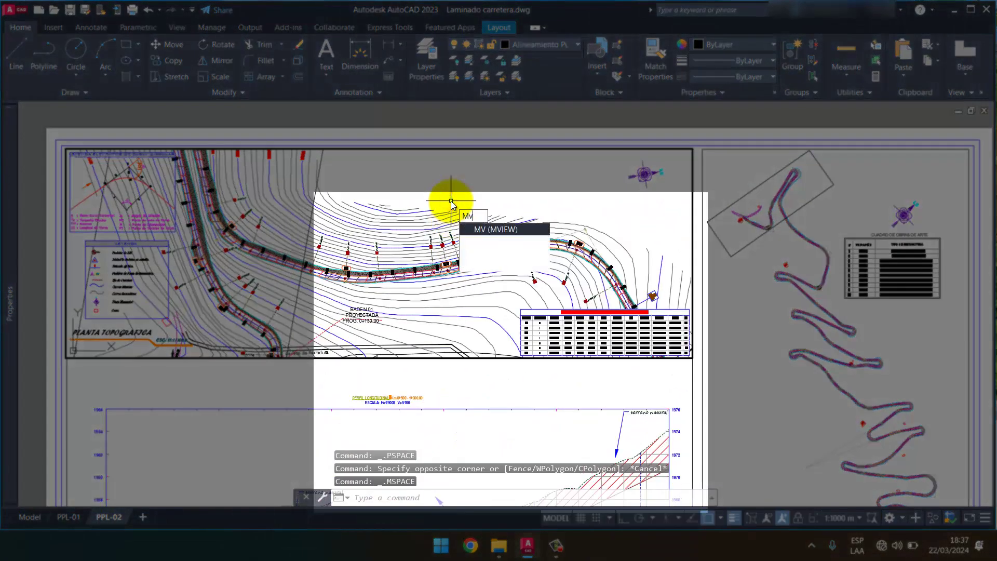
text(se)
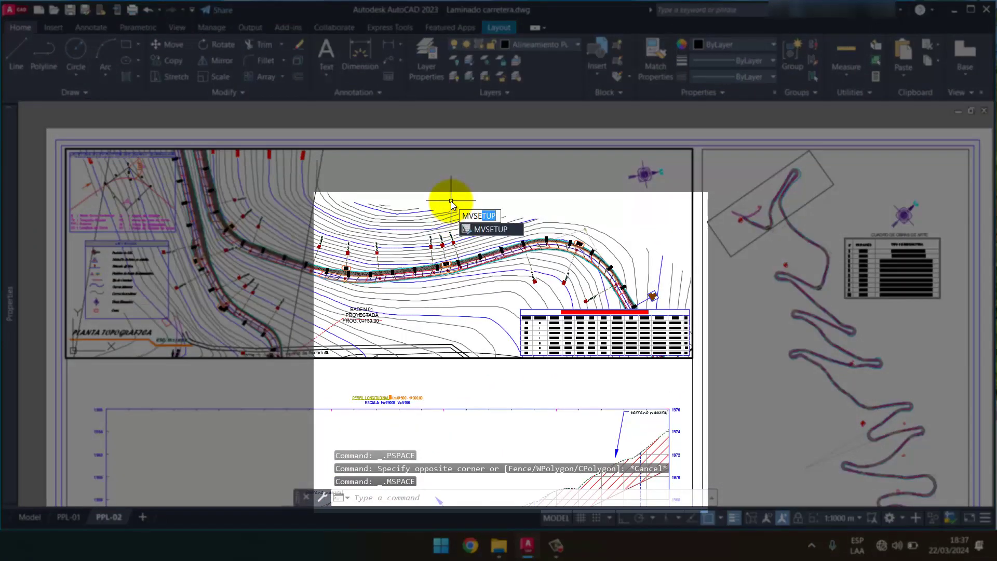
key(Return)
click(470, 228)
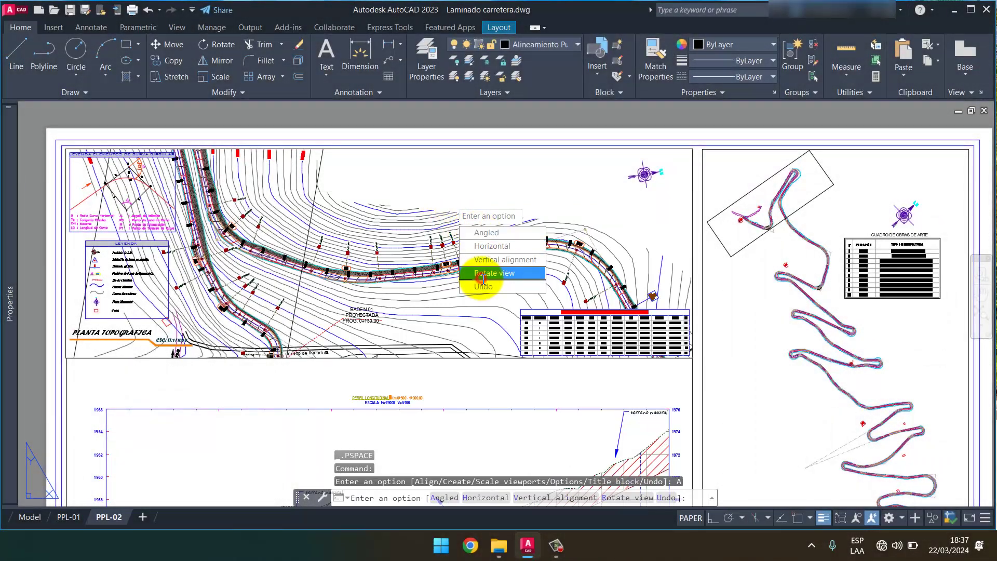
click(483, 274)
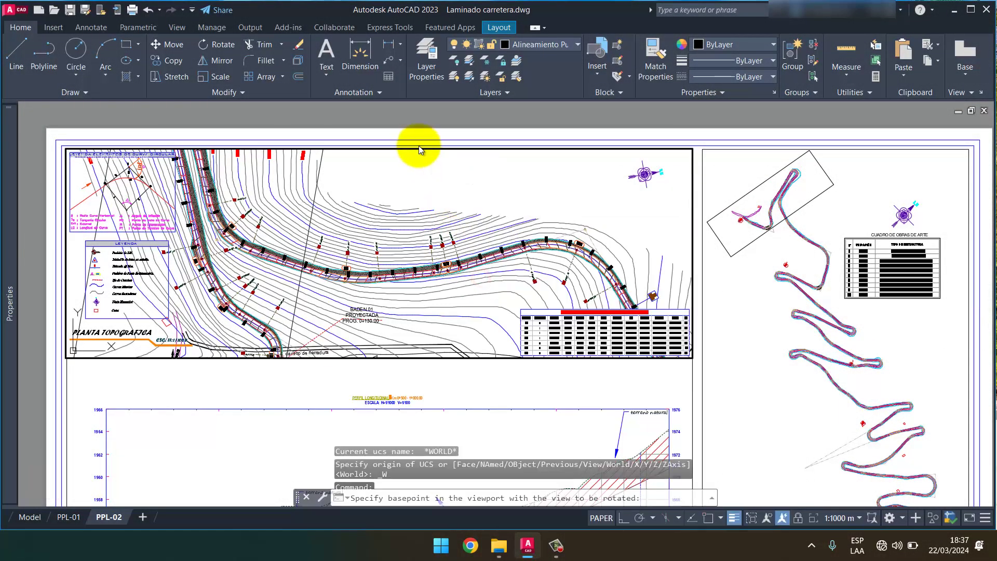
click(410, 187)
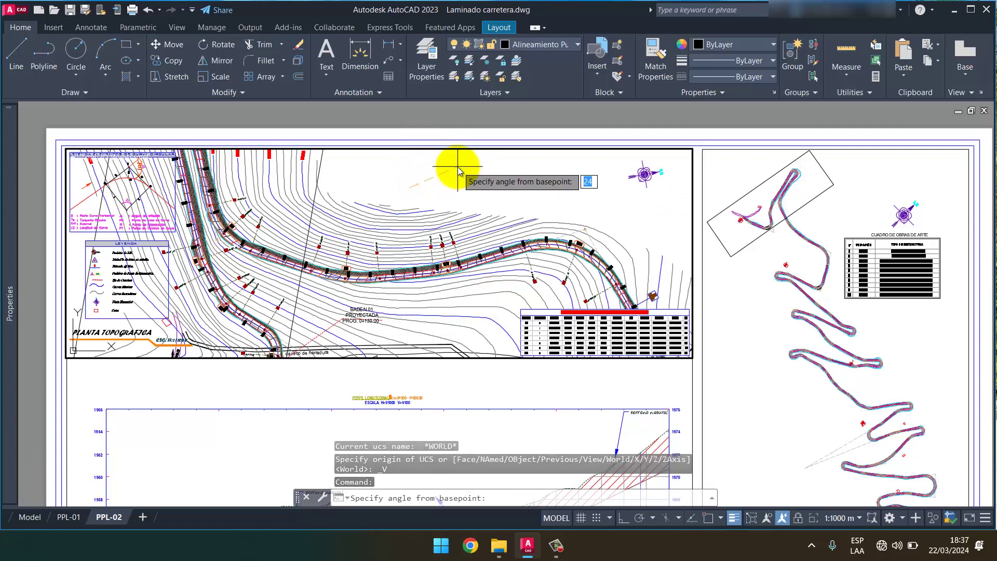
text(30)
key(Return)
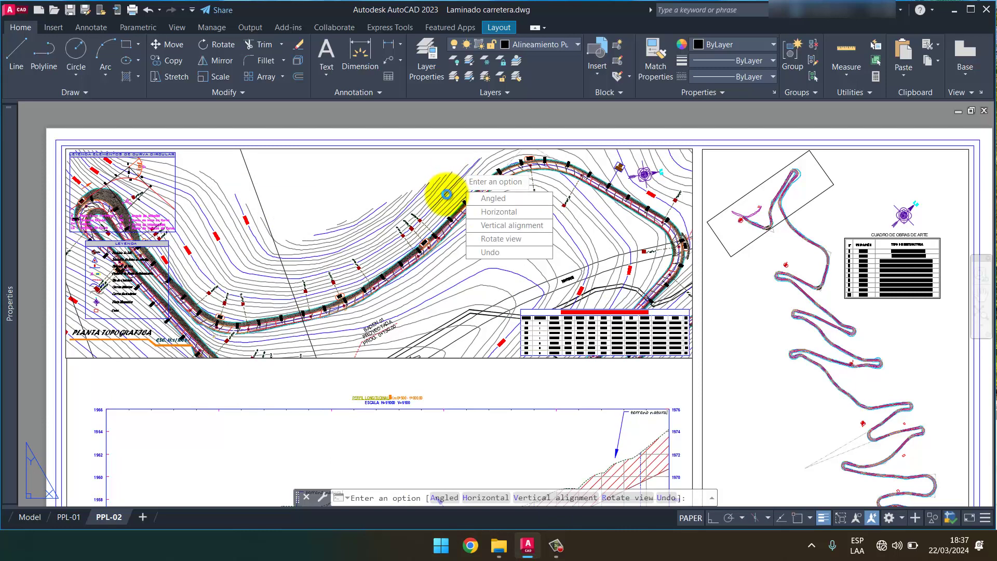
key(Escape)
double_click(351, 198)
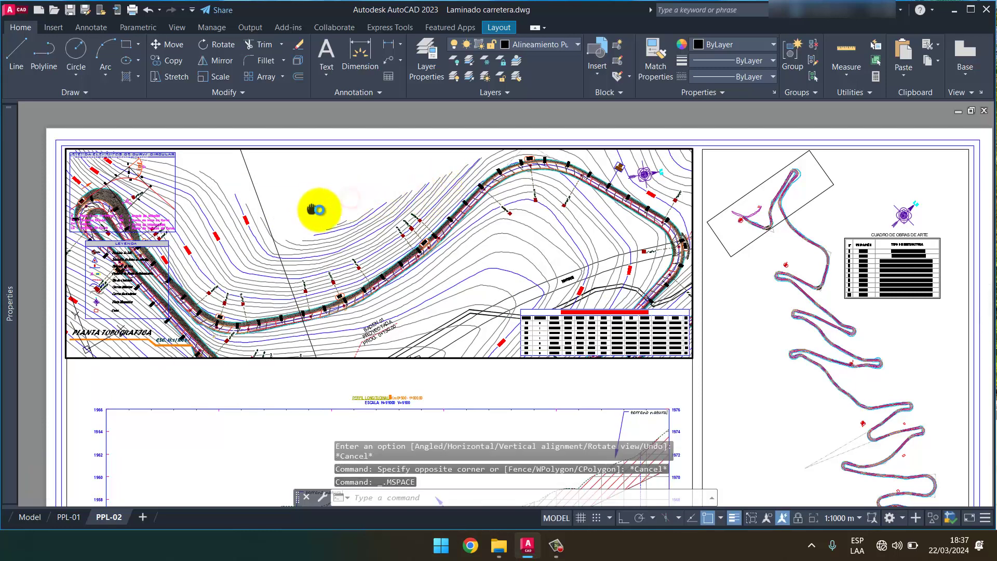
middle_drag(318, 209, 414, 199)
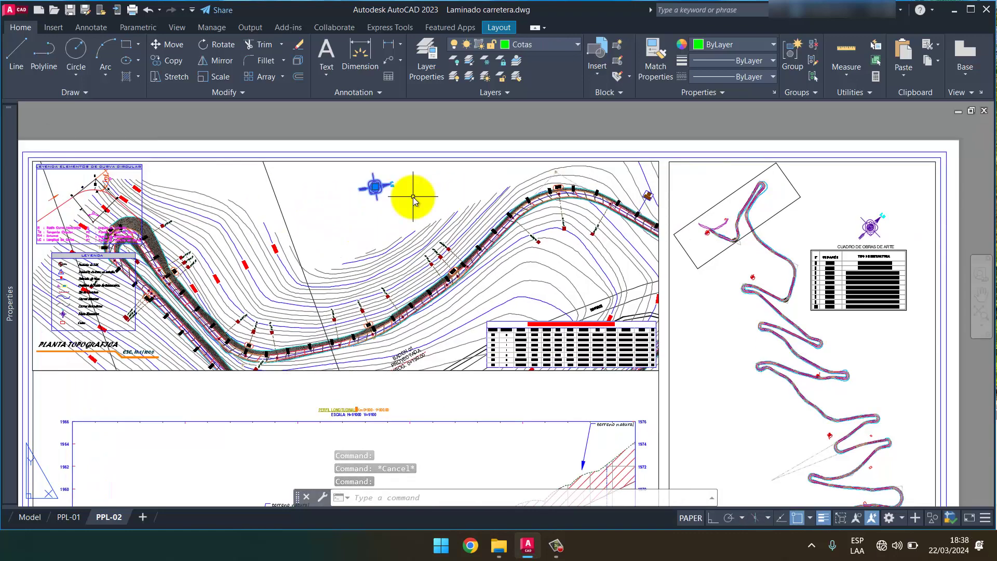
Move the north arrow into model space through the viewport with CHSPACE
text(CH)
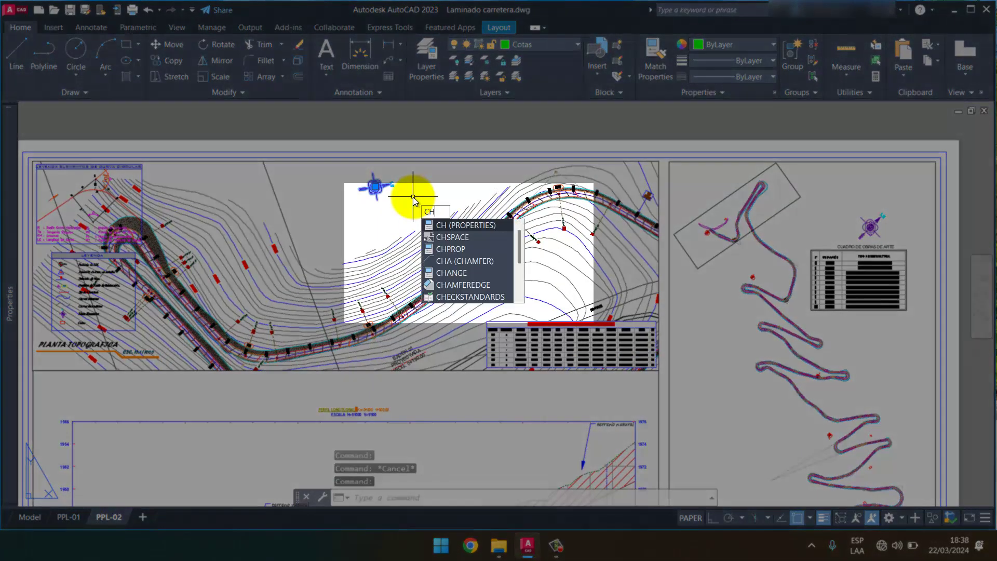
text(SPACE)
key(Return)
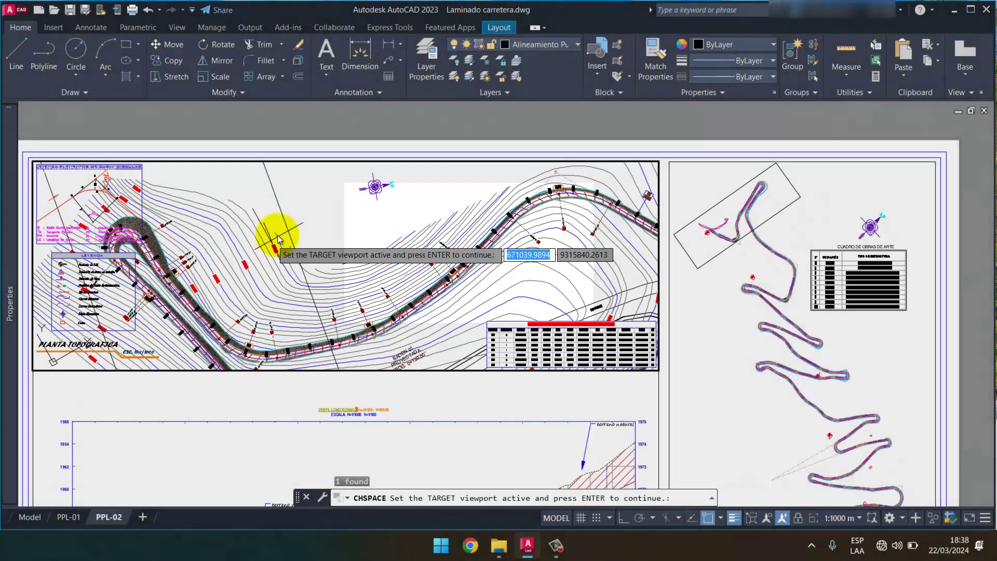
key(Return)
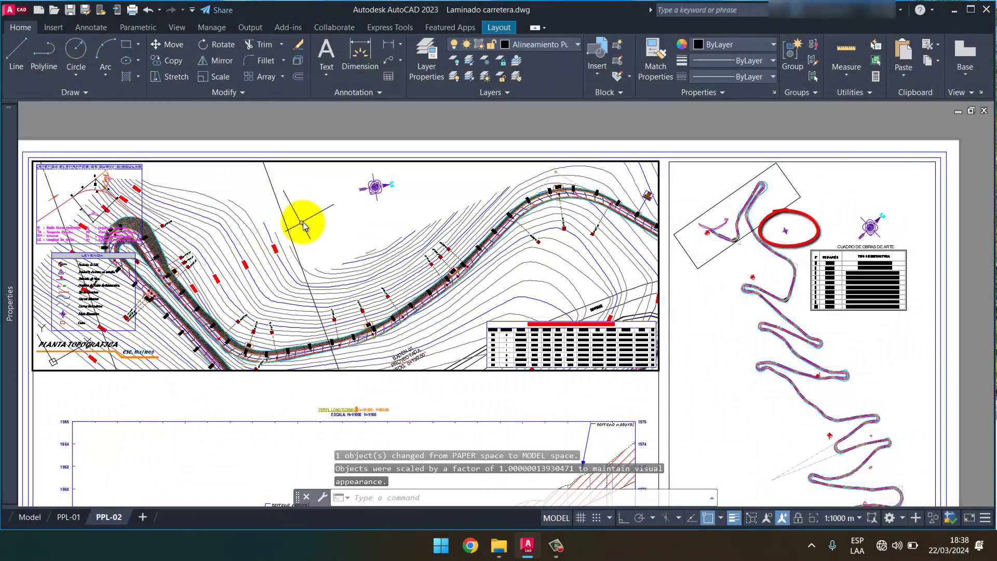
double_click(416, 112)
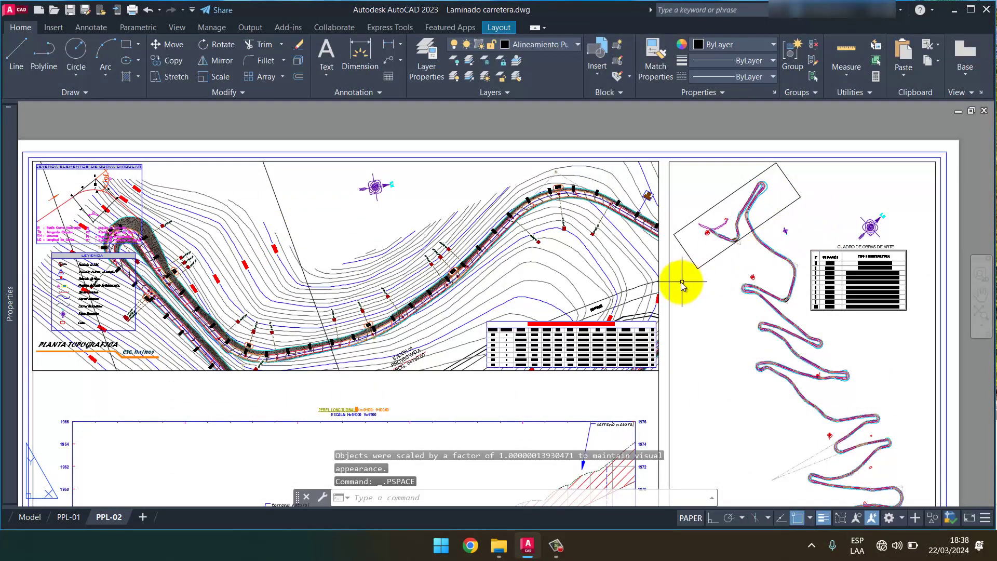
Switch to Model and zoom in on the transferred north arrow among the contours
click(29, 517)
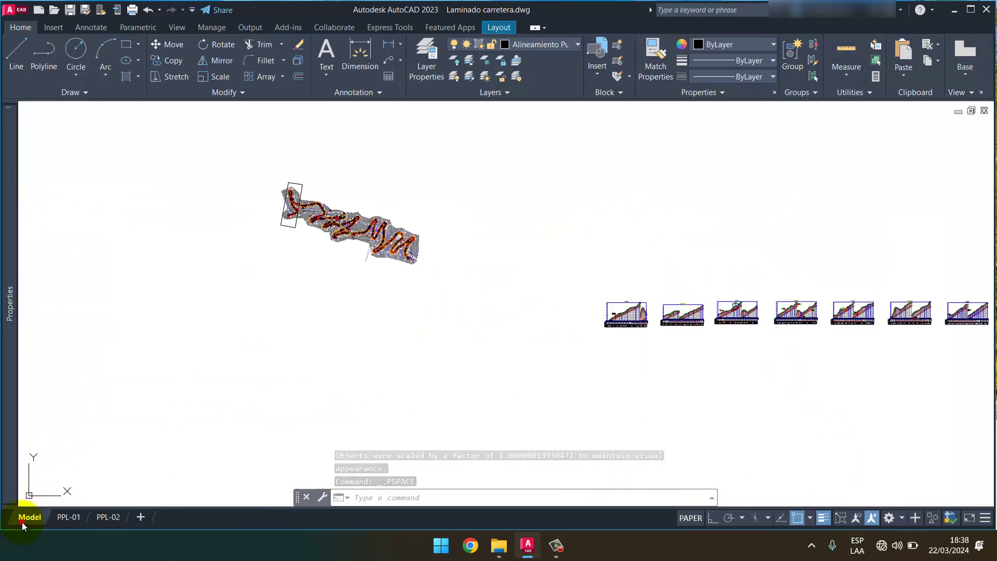
scroll(289, 196, up, 5)
scroll(506, 269, up, 5)
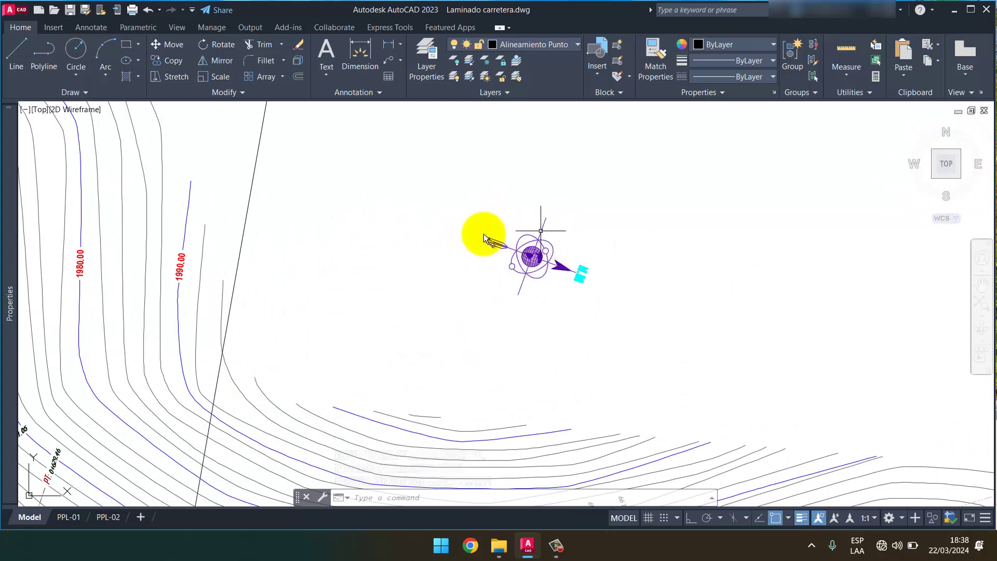
With Ortho on, draw a vertical polyline guide line beside the north arrow
text(pl)
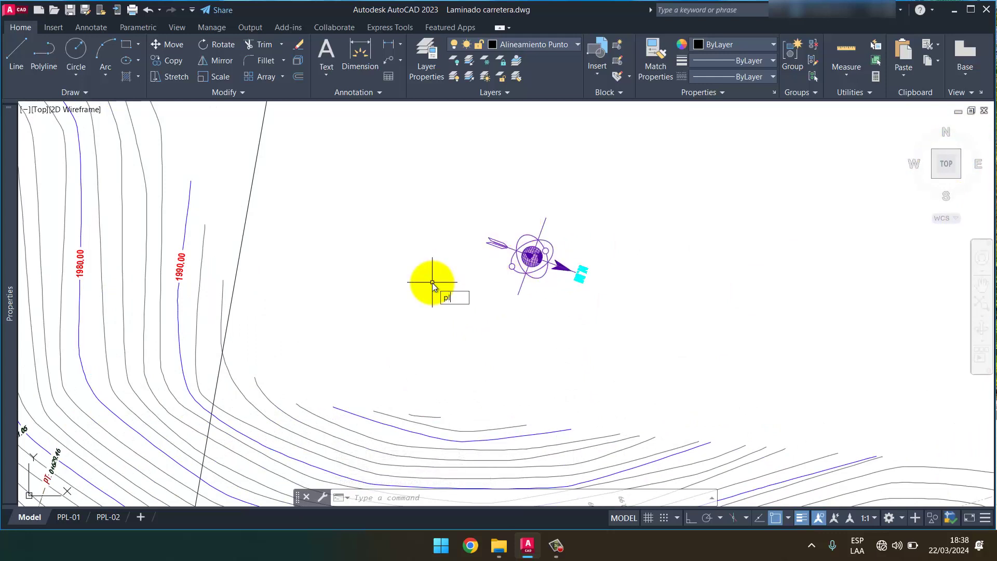
key(Return)
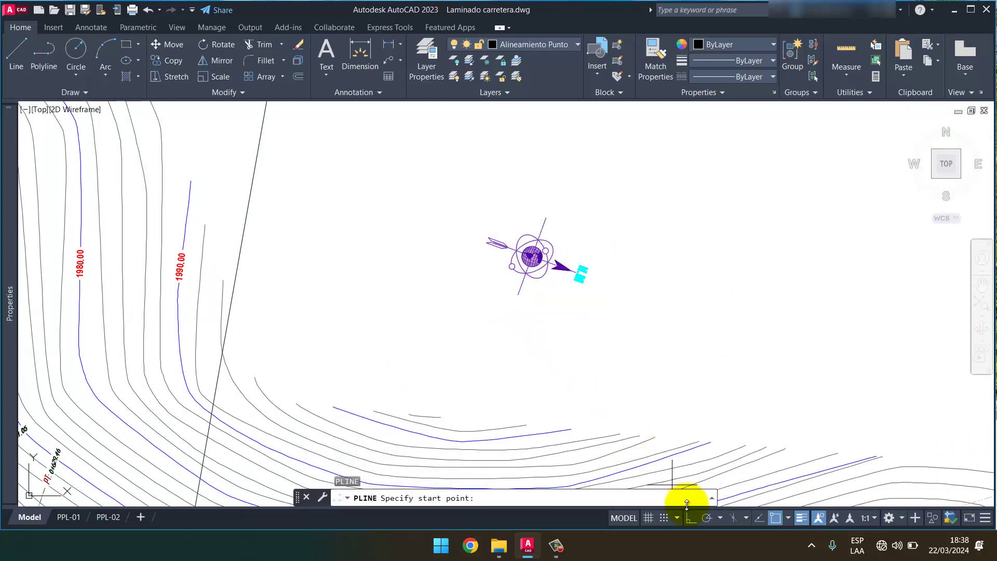
click(692, 518)
click(407, 303)
click(399, 178)
key(Escape)
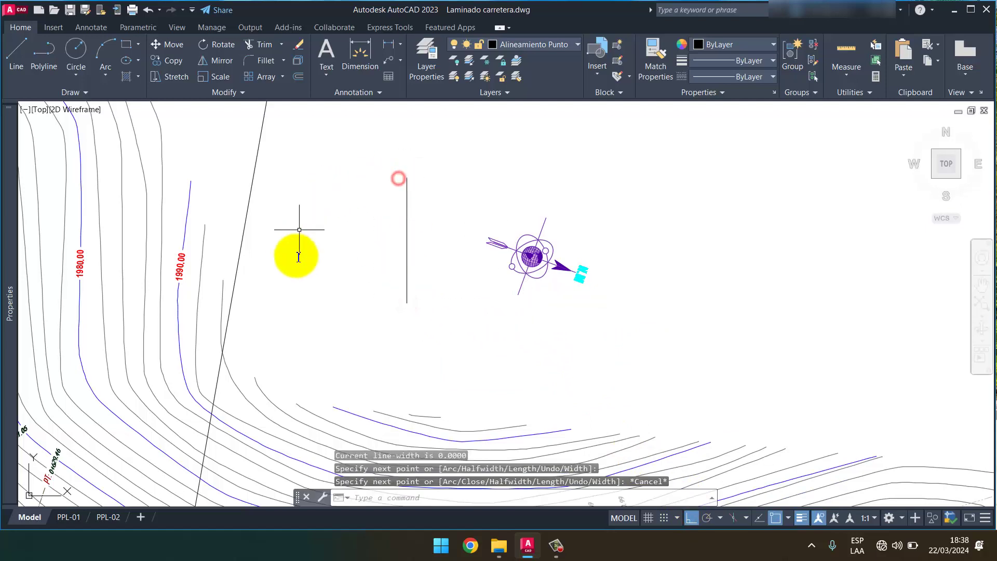
ALIGN the north arrow to the vertical guide line without scaling it
click(513, 243)
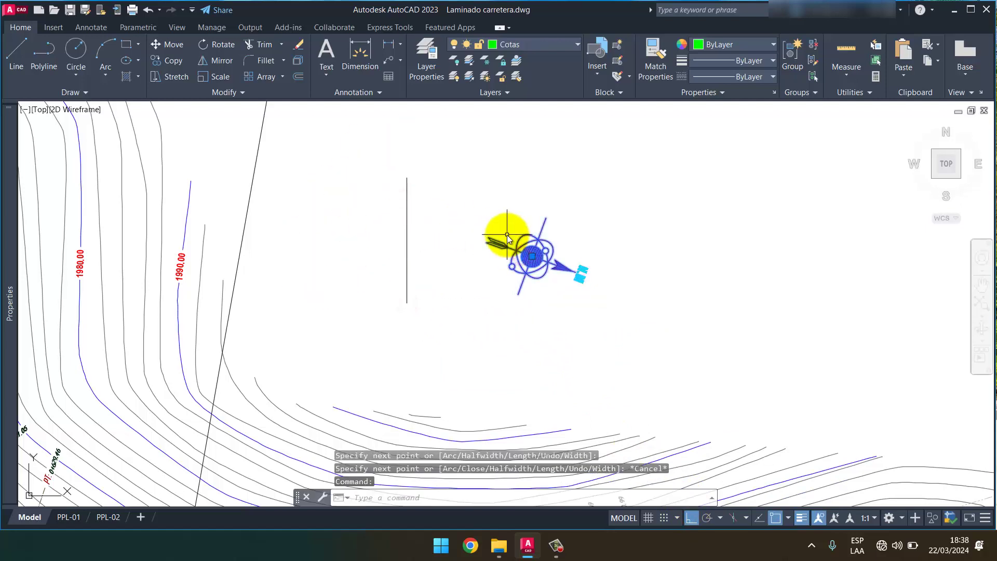
text(al)
key(Return)
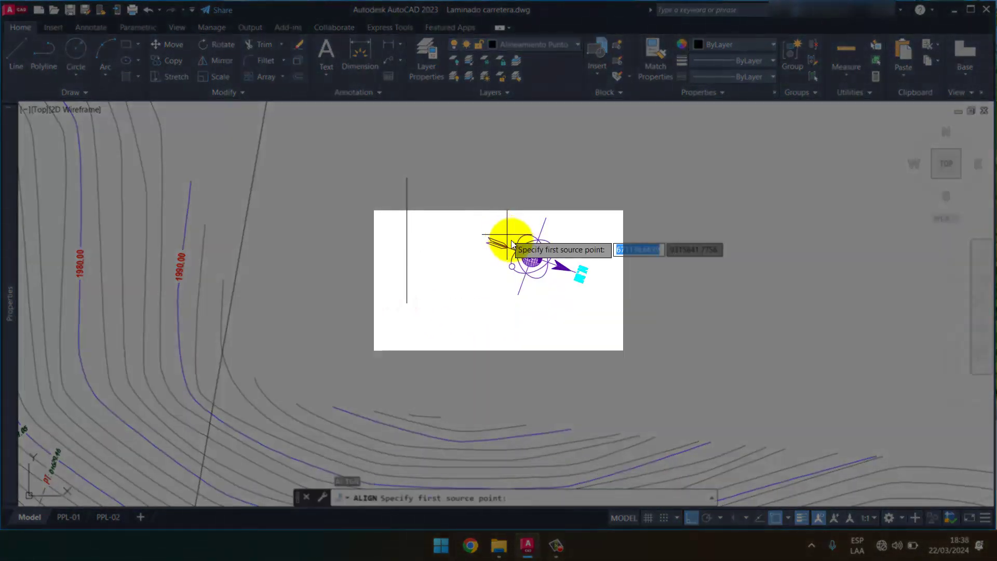
scroll(546, 263, up, 4)
scroll(581, 275, up, 3)
click(599, 277)
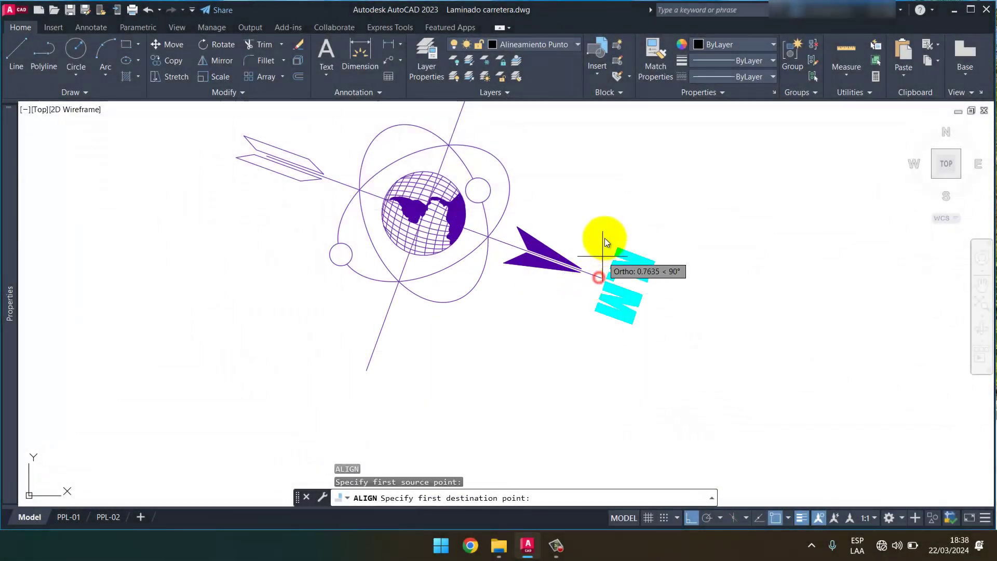
scroll(605, 242, down, 4)
click(435, 151)
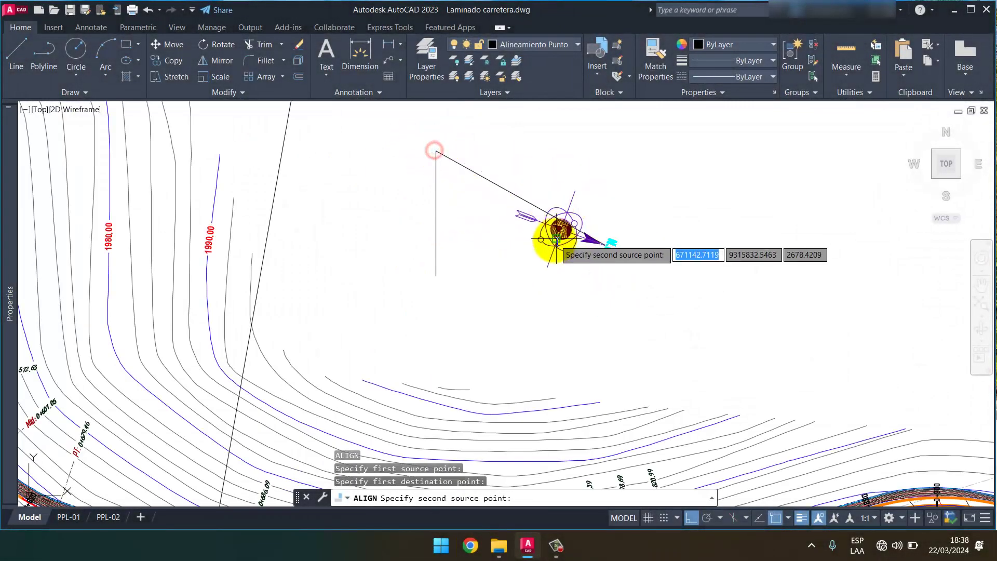
scroll(513, 212, up, 3)
scroll(575, 216, up, 4)
click(574, 216)
scroll(489, 277, down, 7)
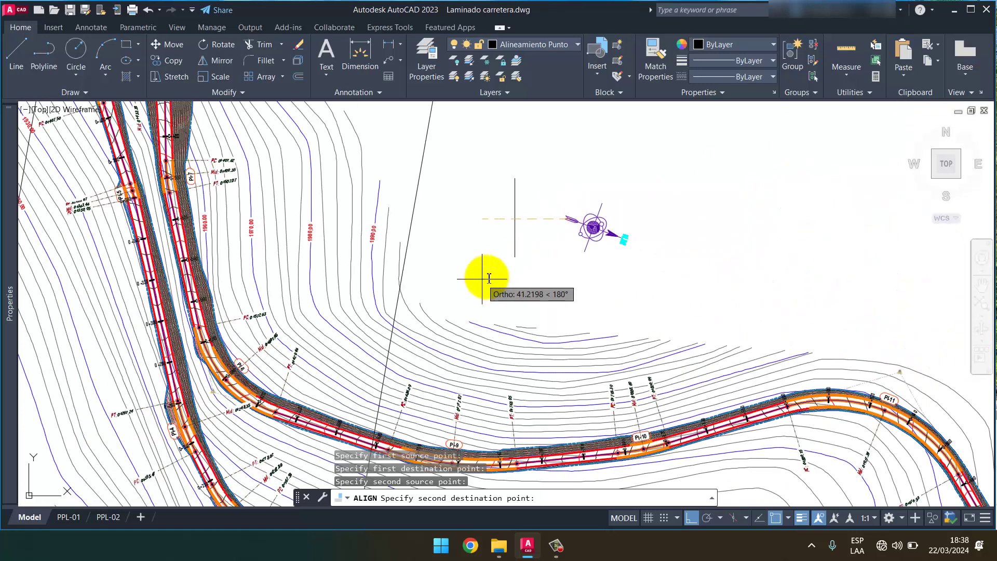
click(515, 256)
key(Return)
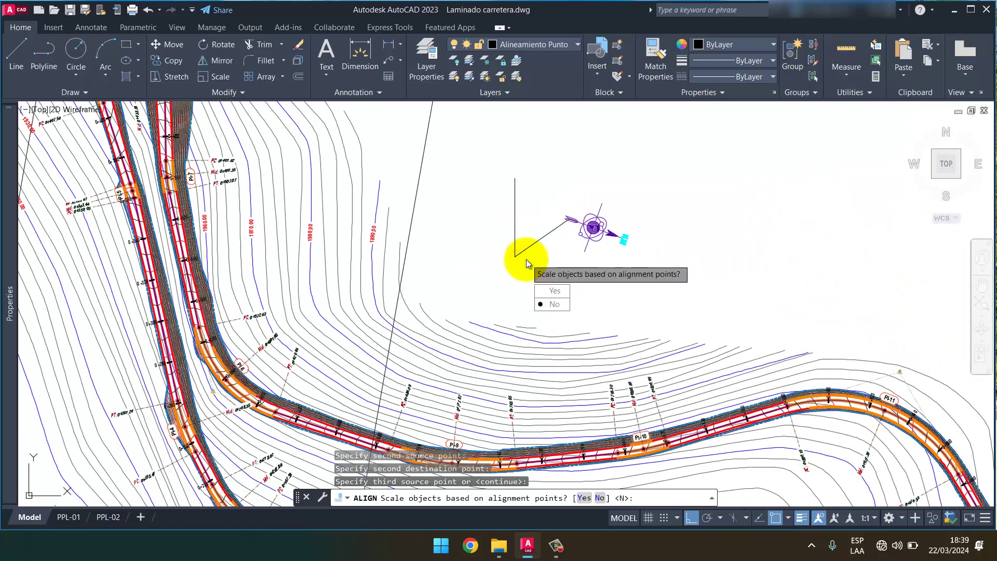
key(Return)
Select and erase the leftover vertical guide line
key(Escape)
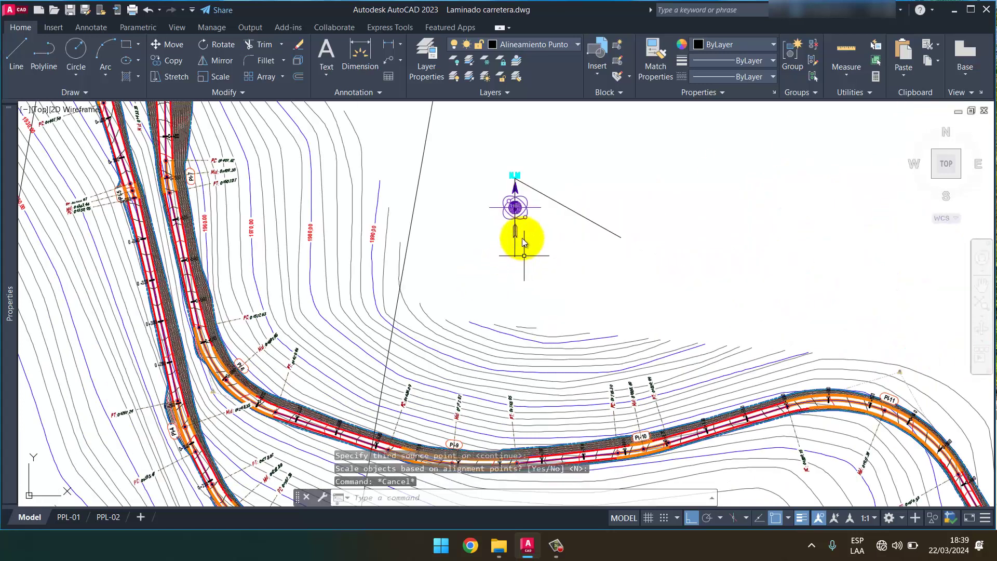
scroll(557, 231, up, 4)
click(541, 277)
click(472, 297)
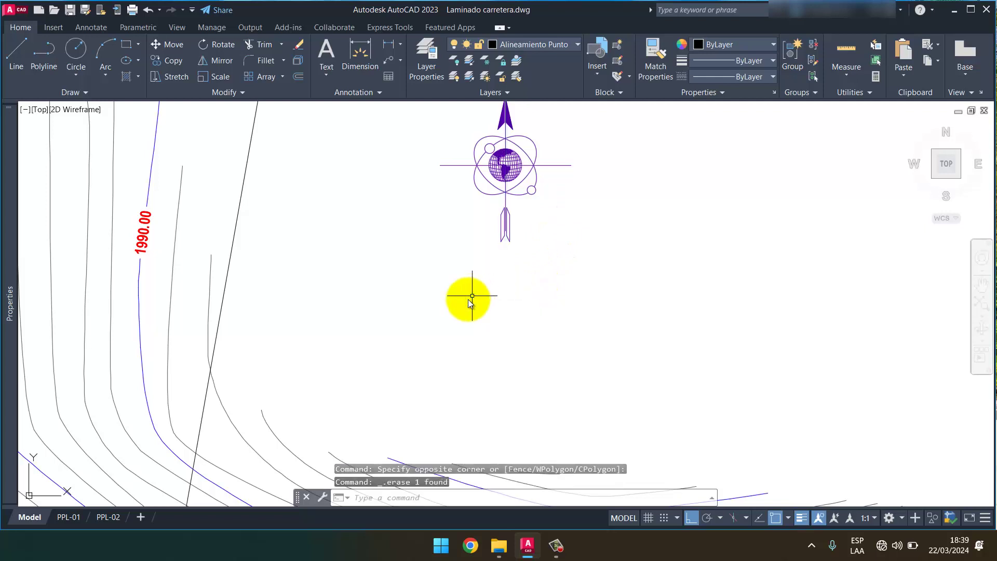
On PPL-02, CHSPACE the north arrow from the top plan viewport onto the paper-space sheet
click(107, 517)
scroll(329, 208, up, 2)
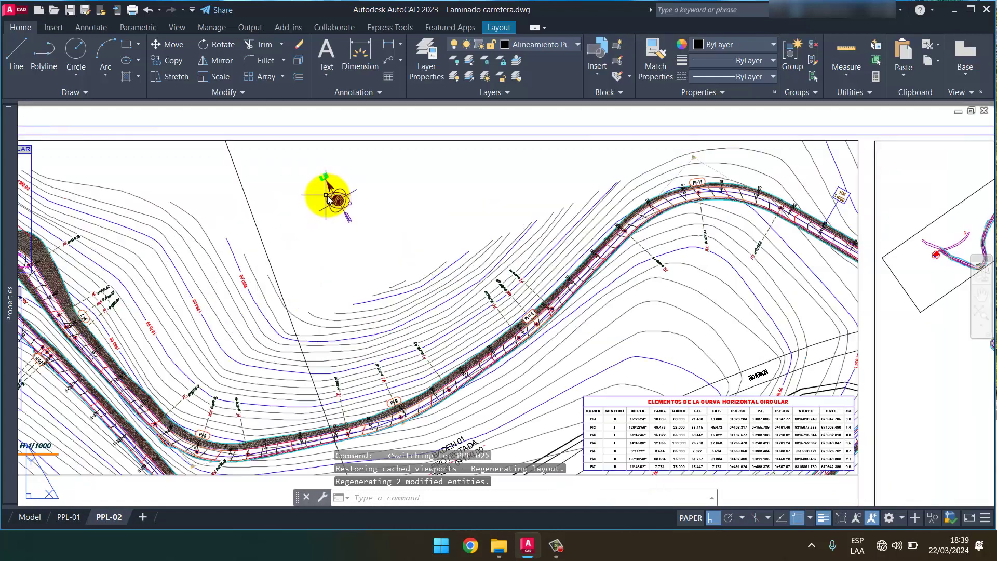
scroll(379, 211, down, 2)
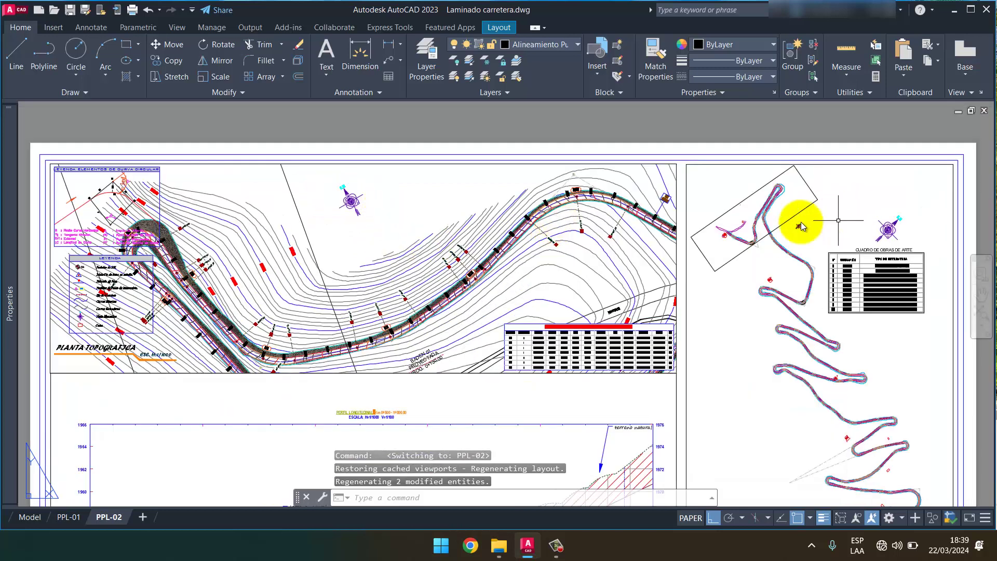
click(349, 198)
double_click(349, 198)
text(CHS)
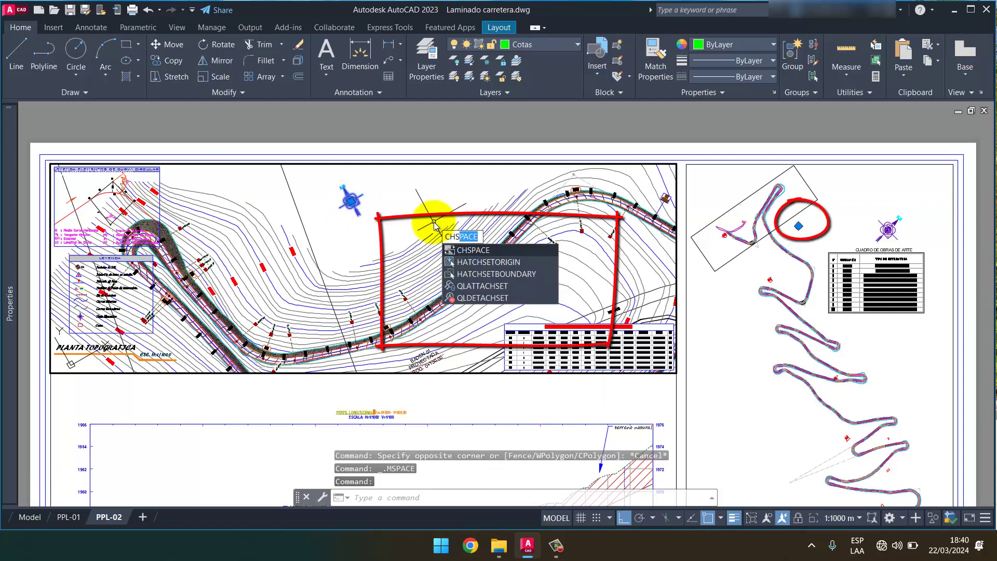
key(Return)
key(Return)
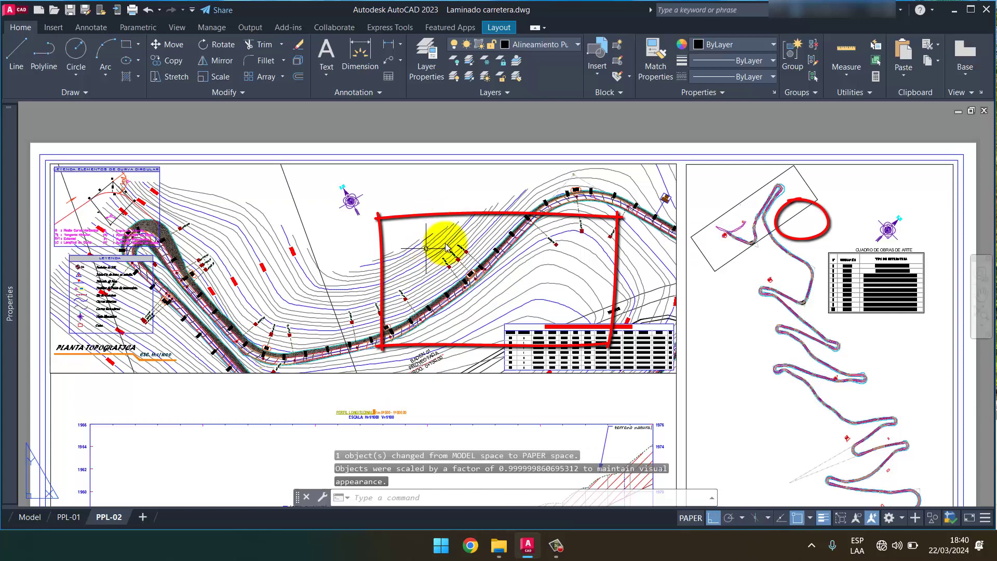
click(378, 243)
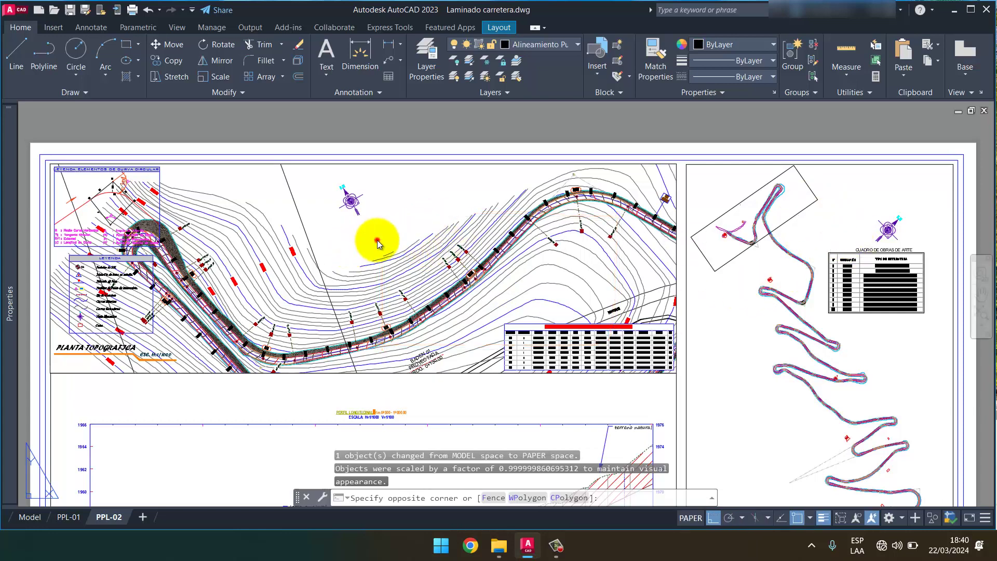
click(403, 286)
scroll(486, 219, down, 2)
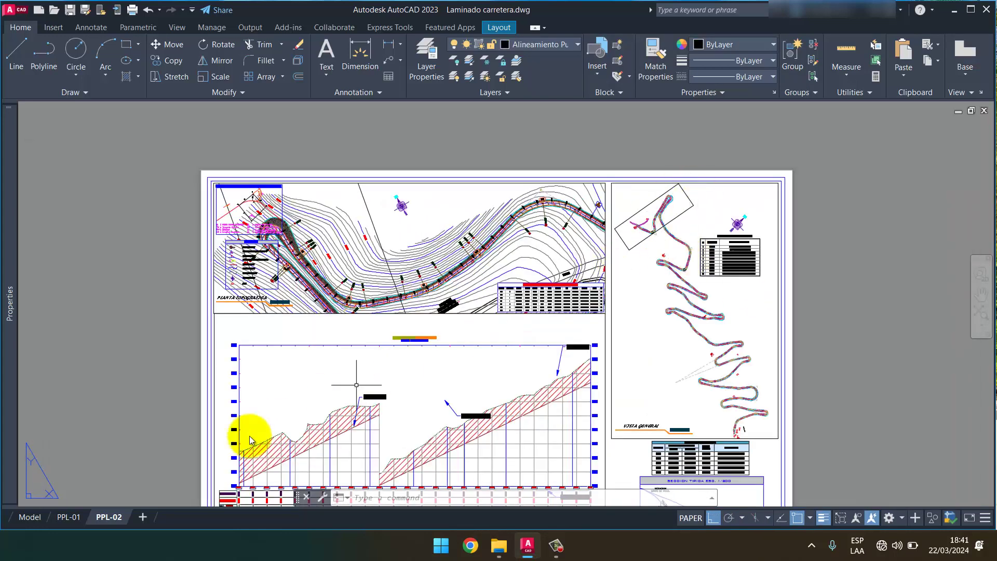
On PPL-01, CHSPACE the rotated rectangle from the right overview viewport into paper space
click(68, 517)
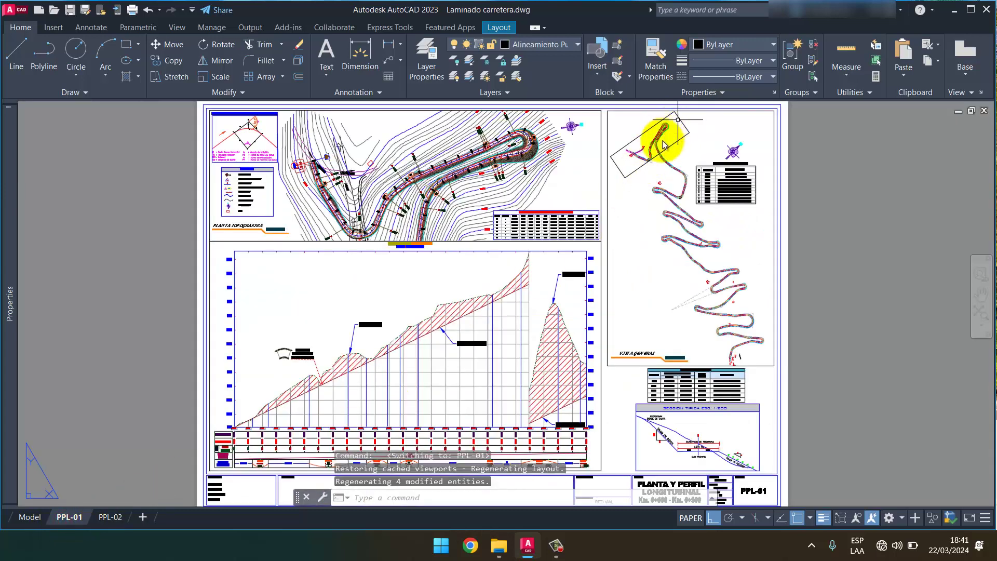
middle_drag(655, 223, 650, 247)
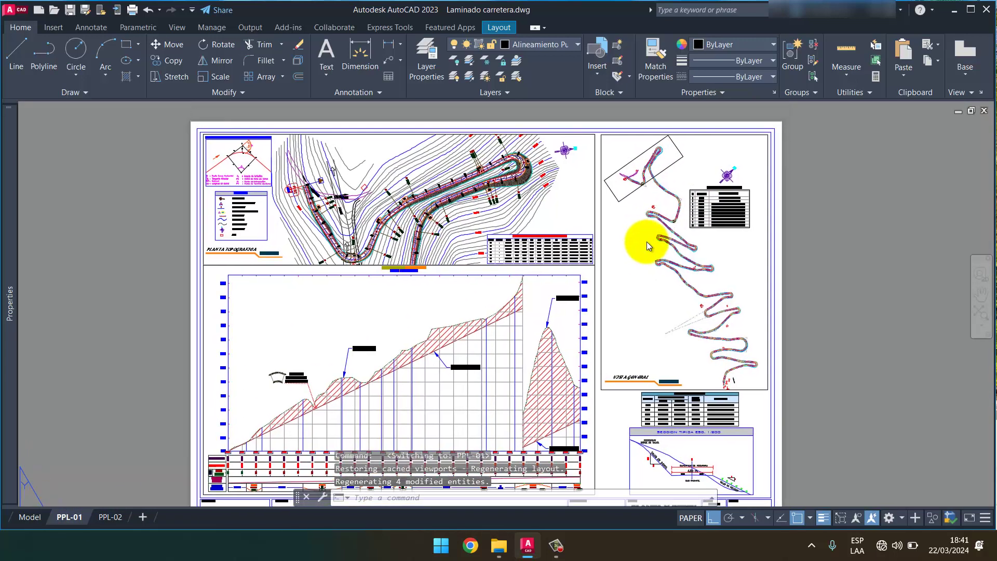
double_click(661, 195)
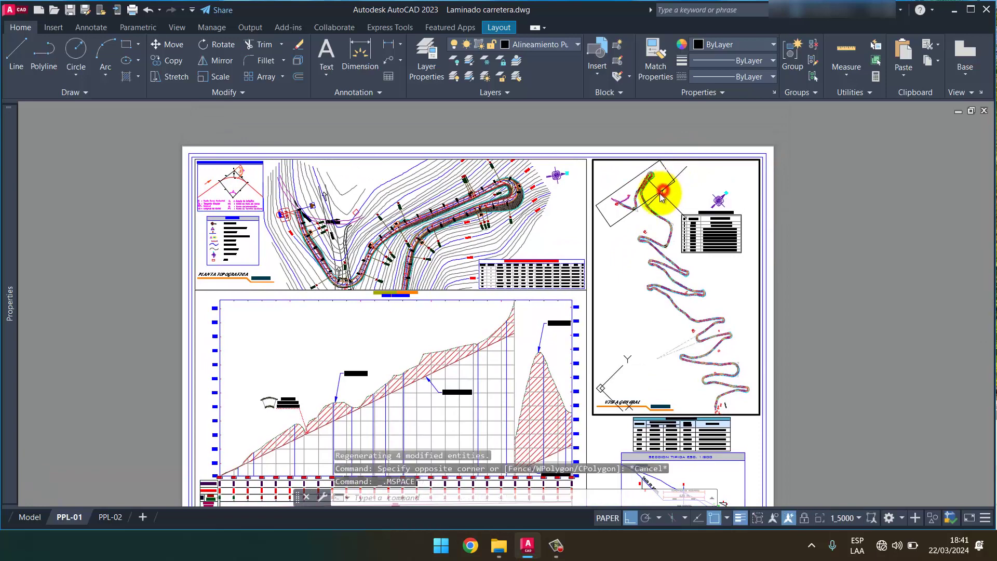
click(670, 201)
text(CHS)
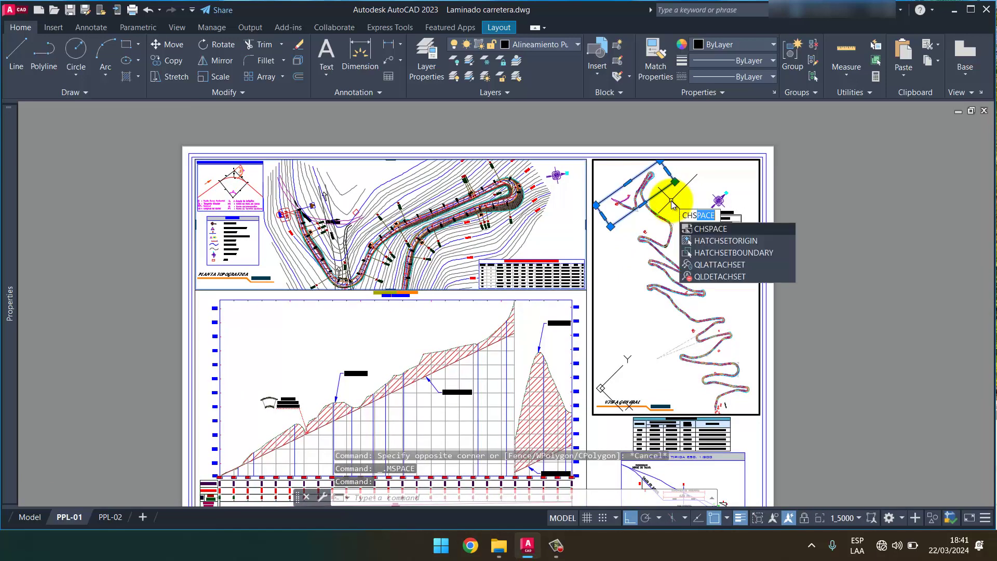
key(Return)
key(Return)
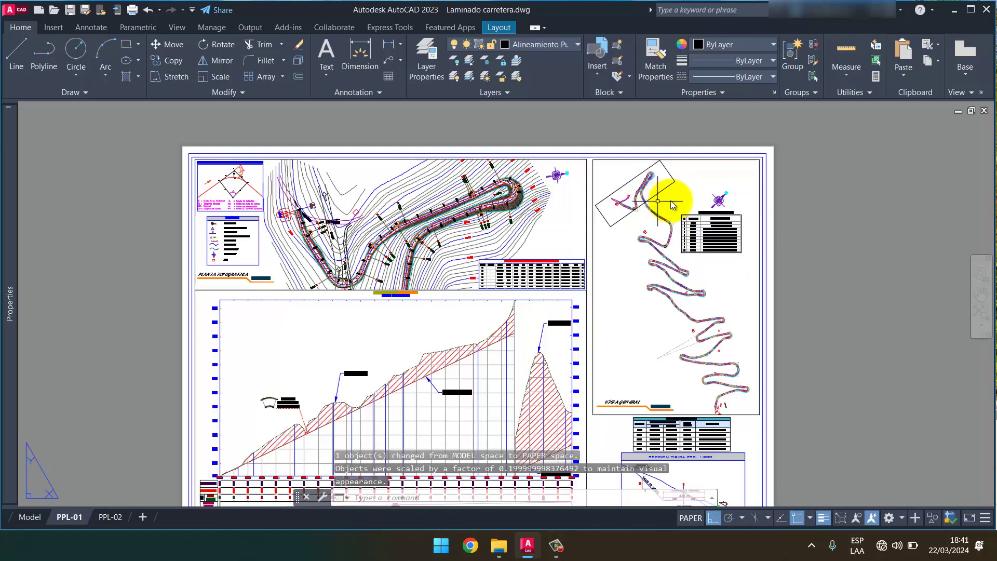
Clear the selection around the rectangle and return to the PPL-02 layout
click(670, 198)
click(647, 169)
key(Escape)
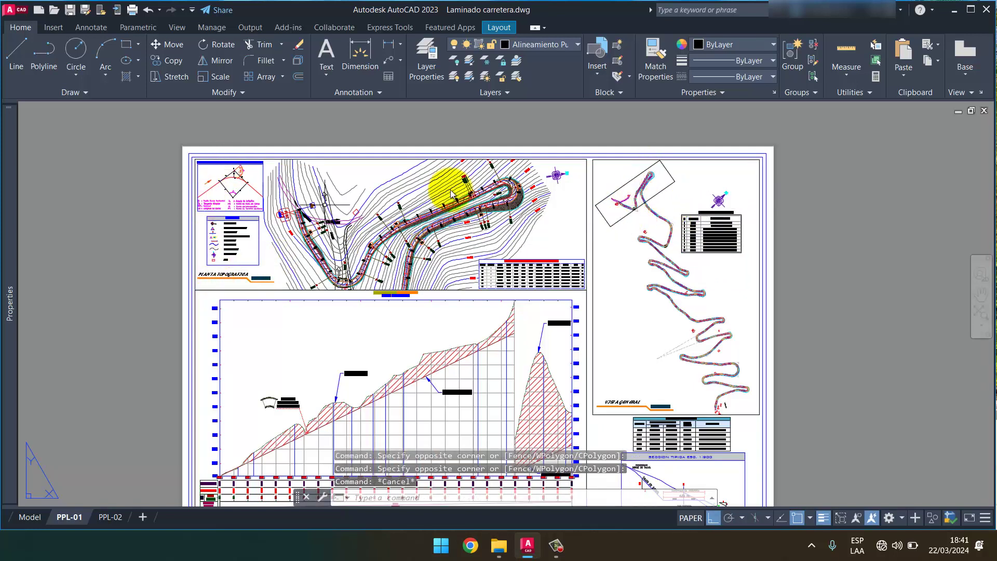
click(110, 517)
text(rec)
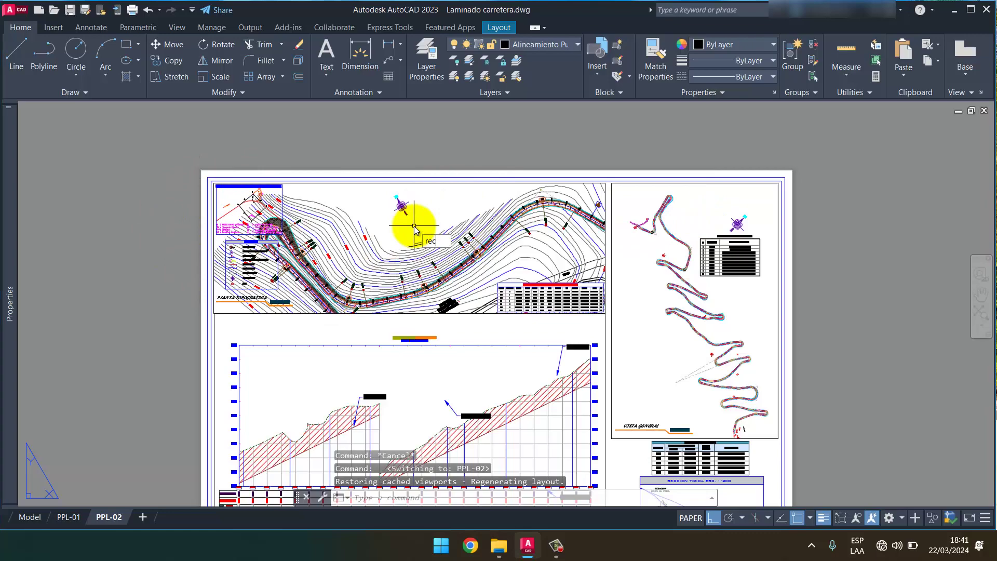
Draw a rectangle from the plan frame's top-left corner to the curve table's corner, then select it
key(Return)
scroll(204, 189, up, 2)
scroll(180, 196, up, 2)
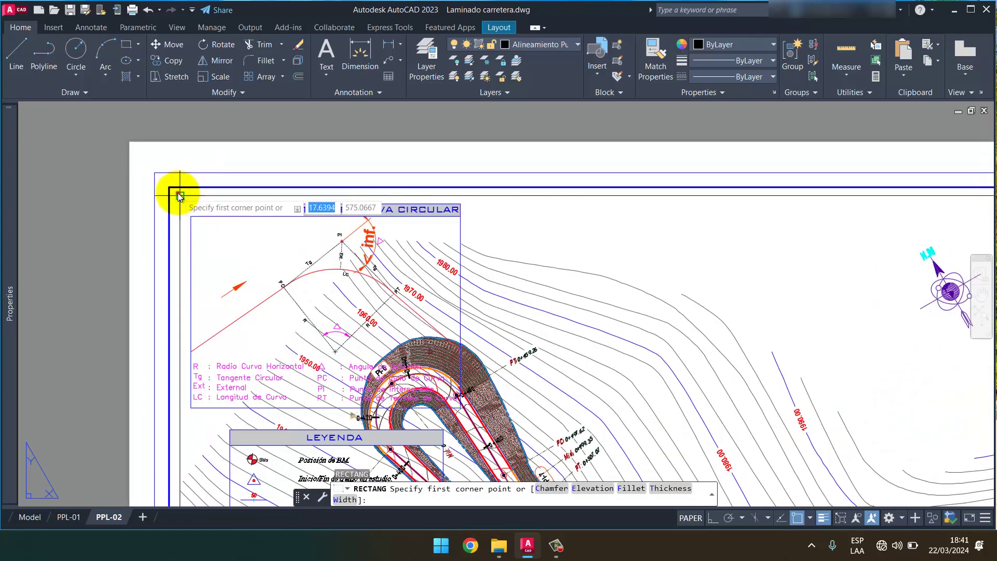
click(180, 196)
scroll(196, 183, down, 2)
scroll(418, 222, down, 2)
scroll(500, 267, up, 5)
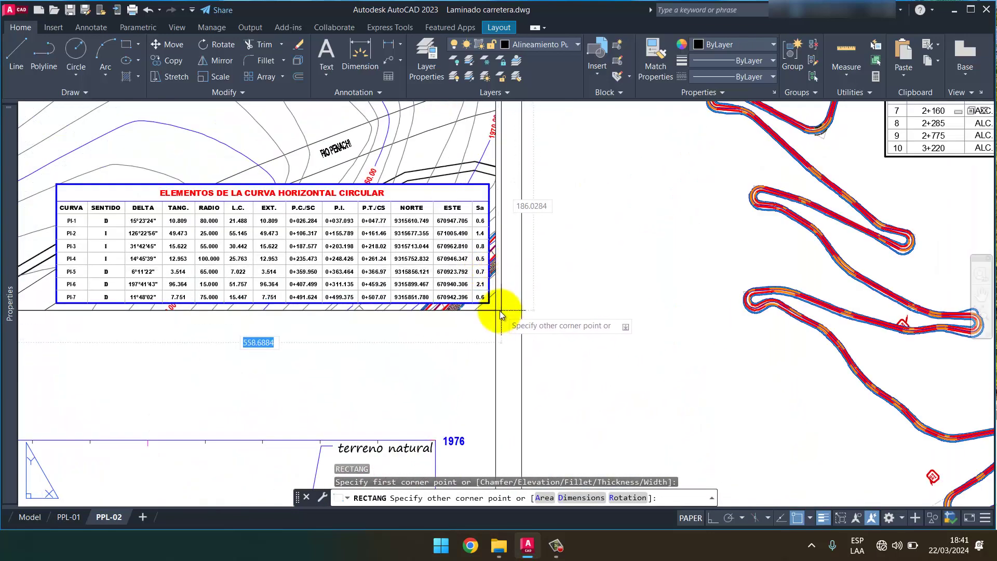
click(499, 312)
click(500, 156)
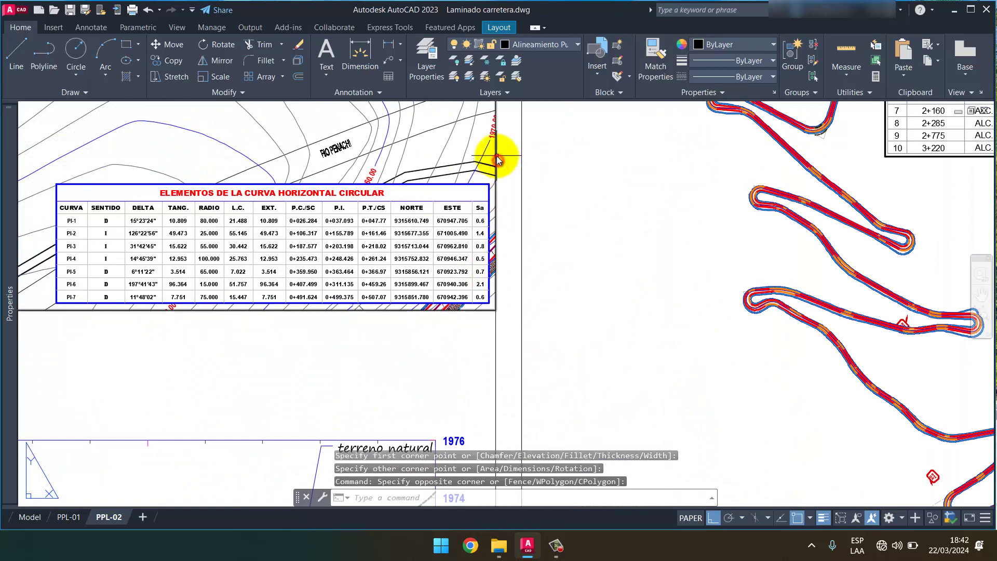
scroll(501, 151, down, 3)
scroll(516, 205, down, 2)
scroll(456, 285, down, 1)
text(CHS)
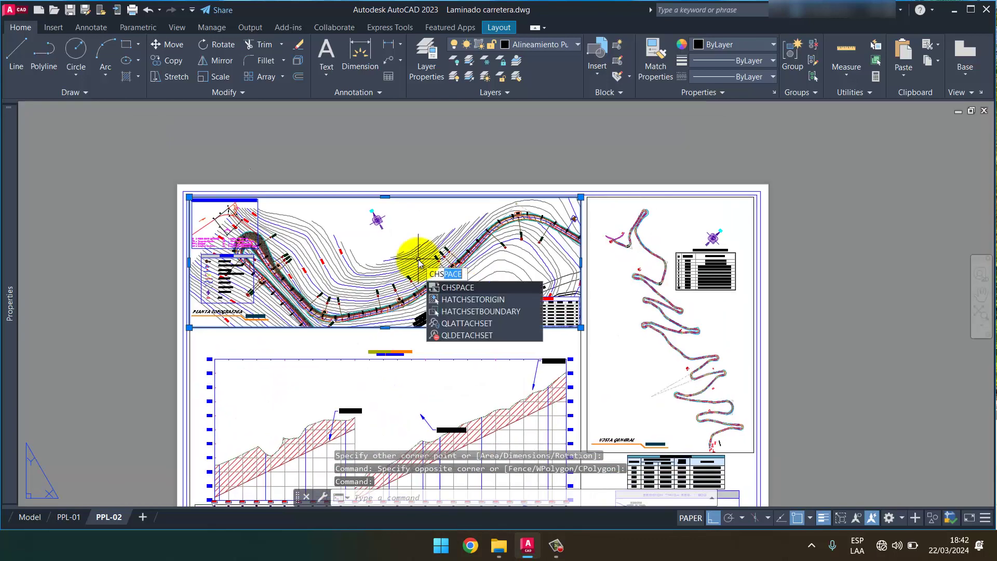
CHSPACE the rectangle into model space, then from the right overview viewport back to paper space
key(Return)
key(Return)
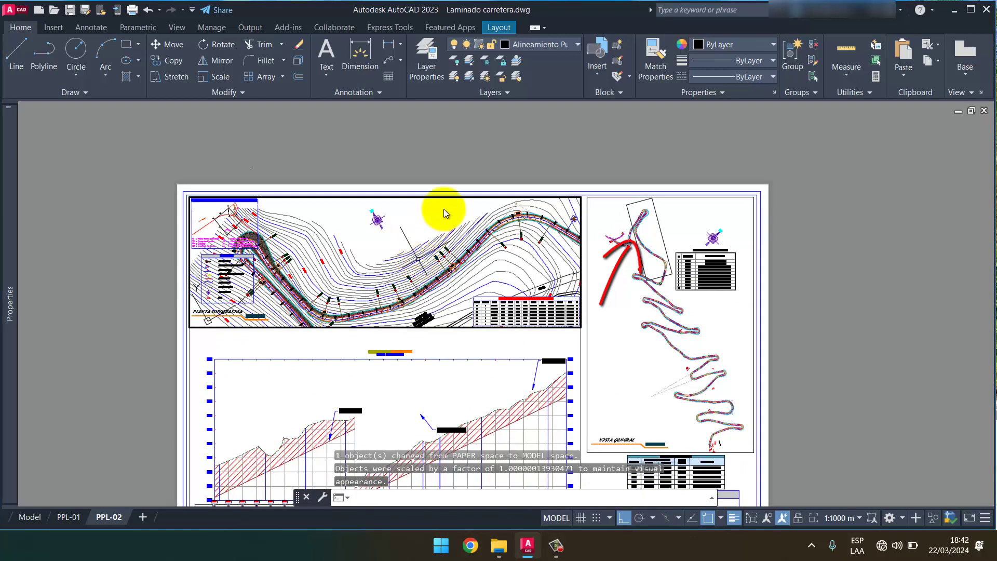
double_click(495, 160)
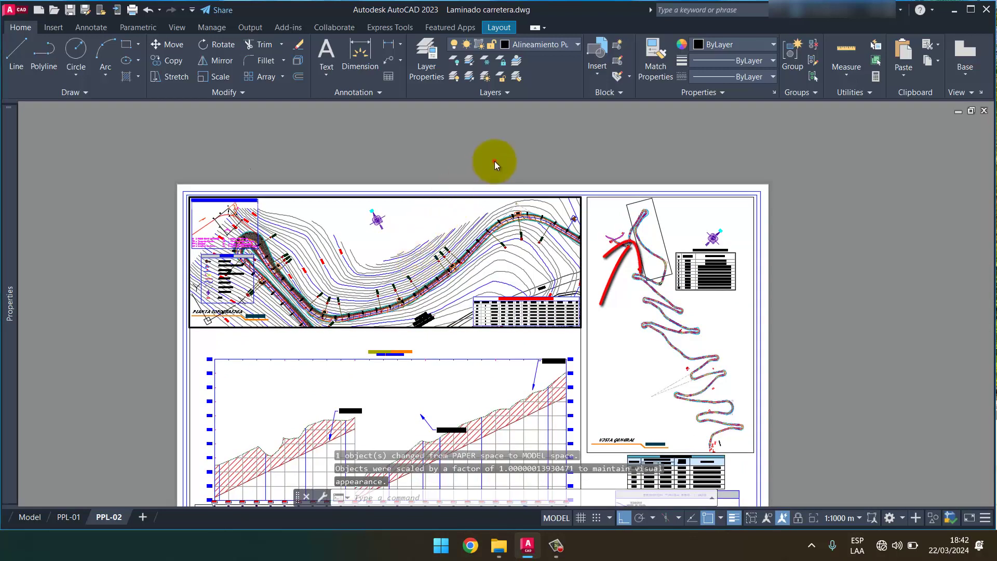
double_click(663, 235)
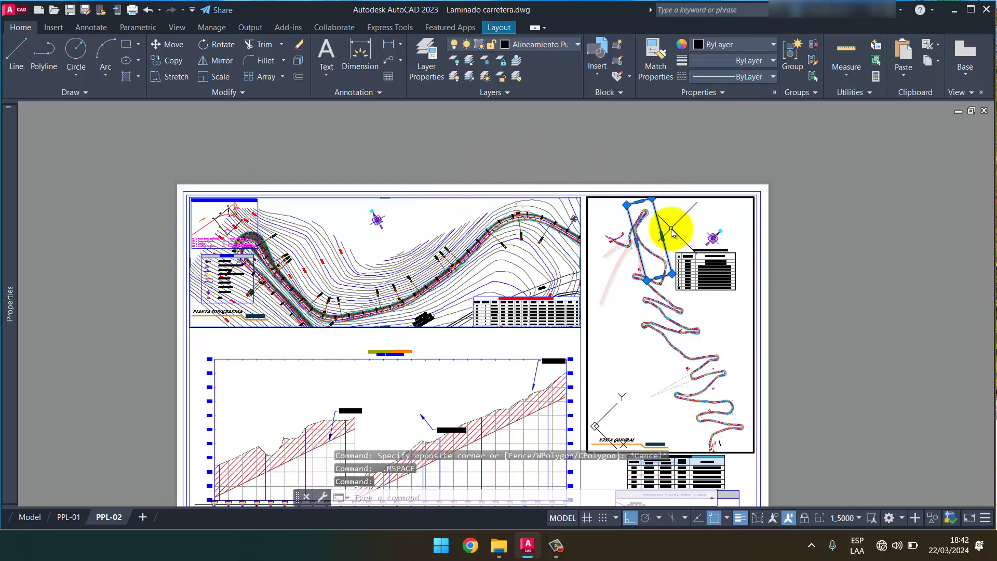
text(CH)
key(Return)
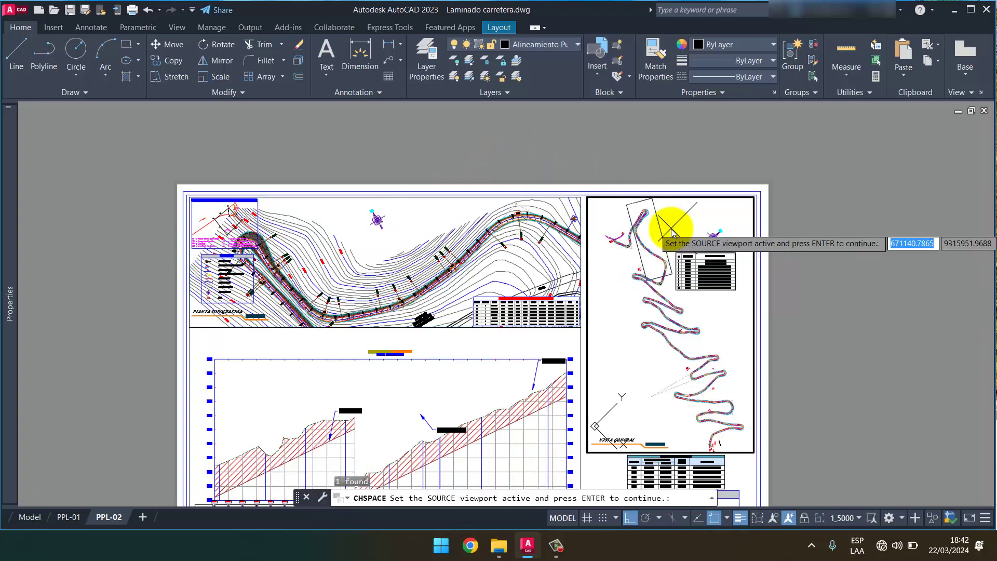
key(Return)
Clear the rectangle selection and check layouts PPL-01 and PPL-02
key(Escape)
click(672, 229)
click(652, 327)
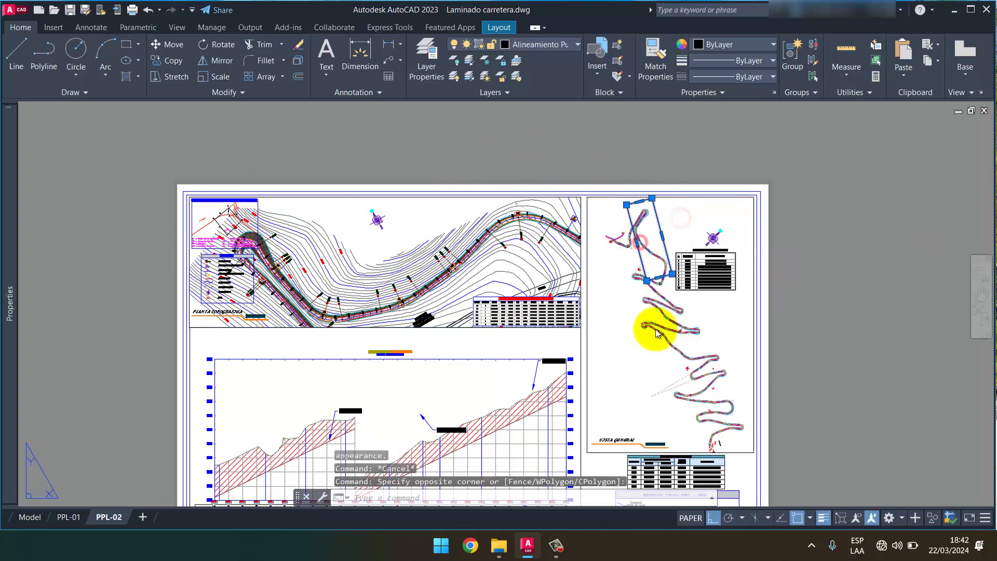
key(Escape)
click(73, 514)
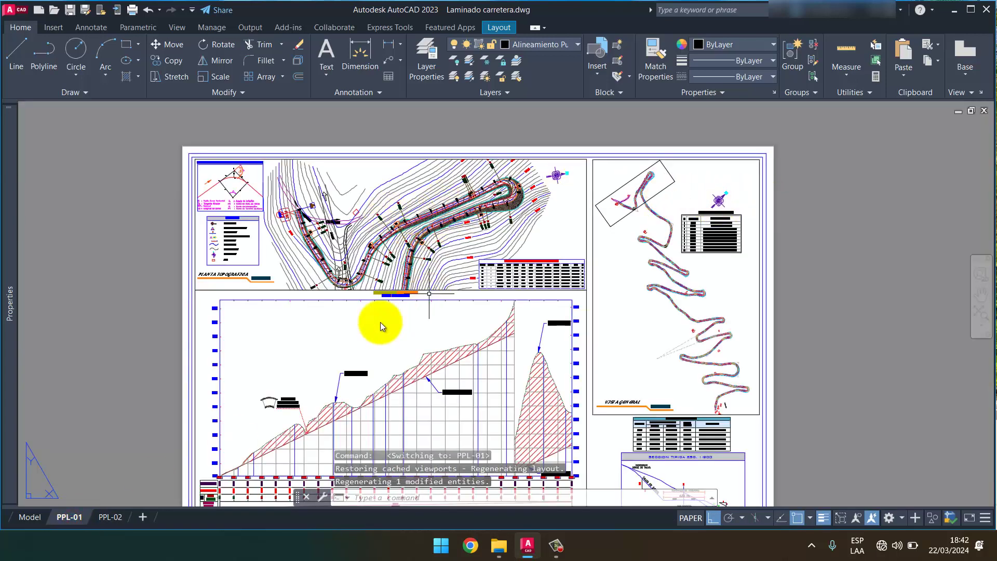
click(126, 517)
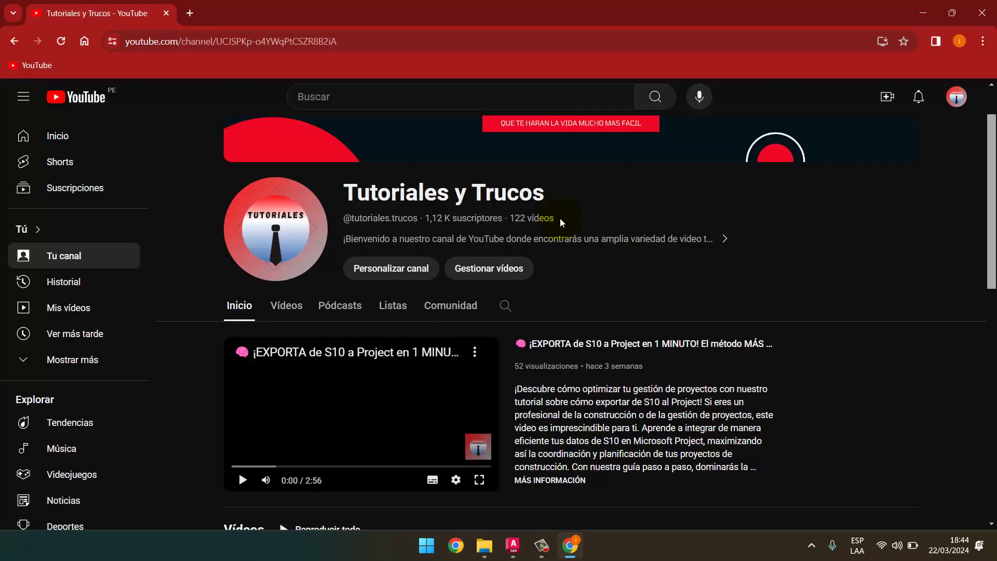
Scroll through the Tutoriales y Trucos channel's Vídeos and Listas de reproducción sections
scroll(560, 217, down, 3)
scroll(560, 221, down, 2)
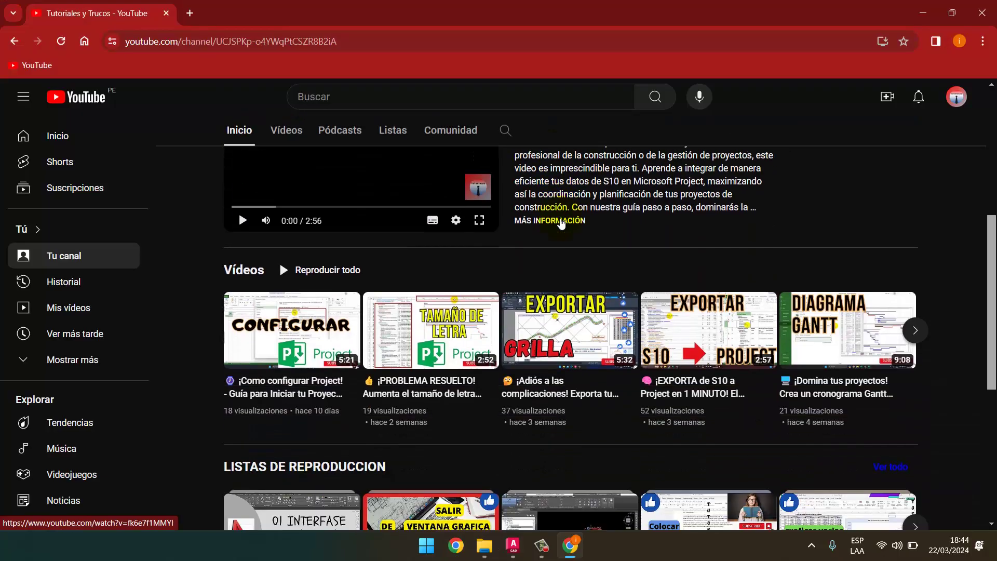
scroll(561, 223, down, 1)
scroll(561, 223, down, 2)
scroll(560, 222, down, 2)
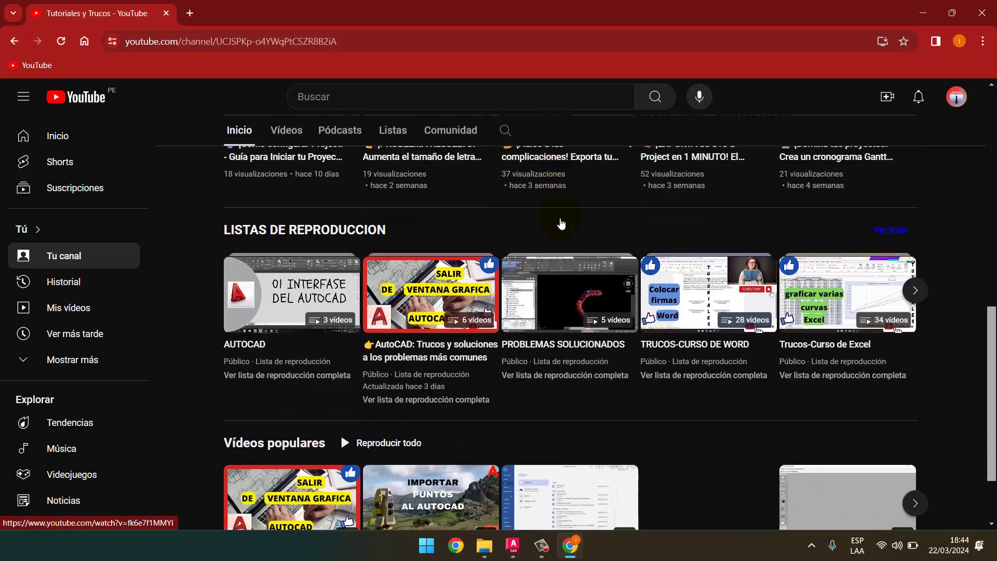
scroll(560, 223, down, 1)
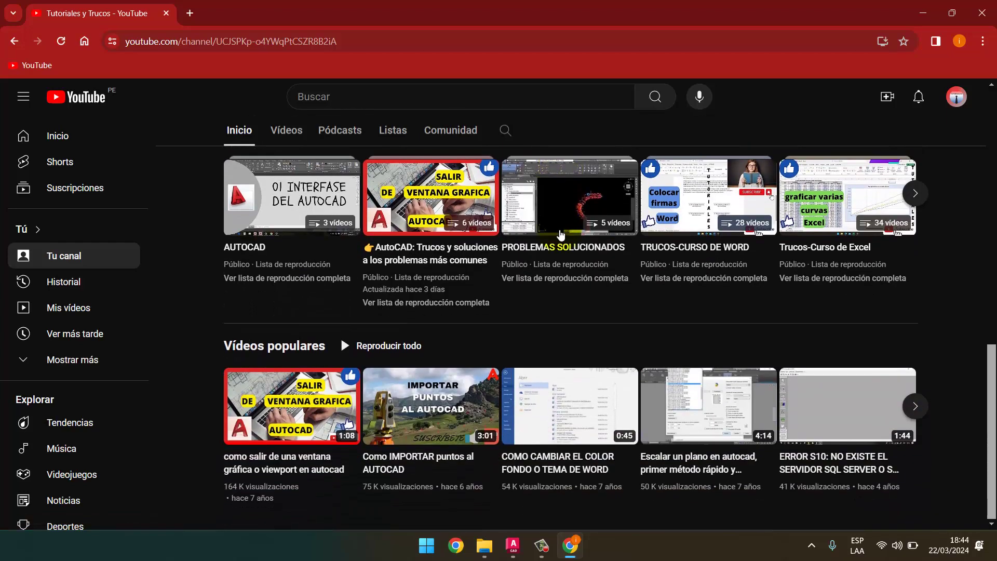
scroll(542, 281, up, 2)
scroll(566, 296, up, 2)
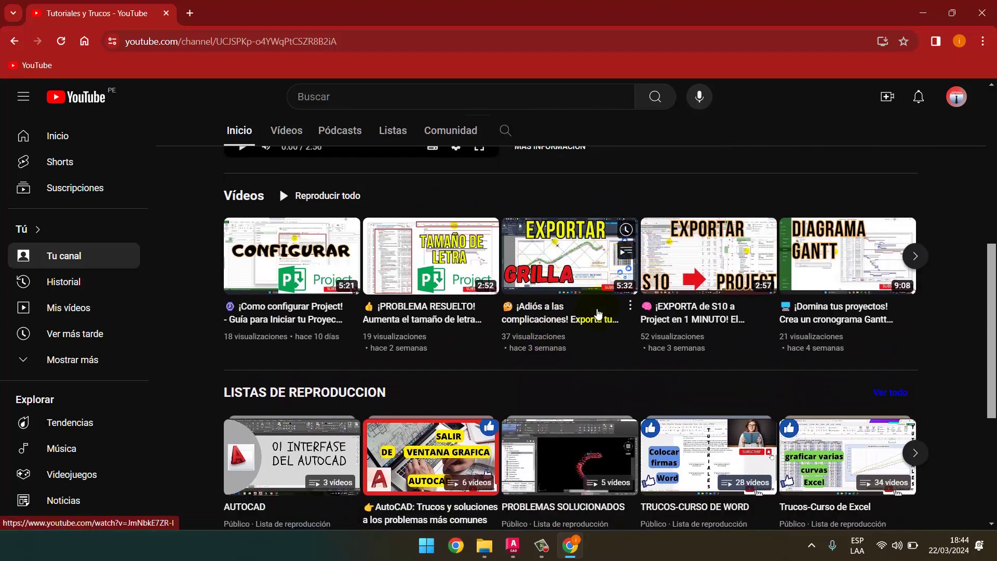
scroll(595, 323, down, 1)
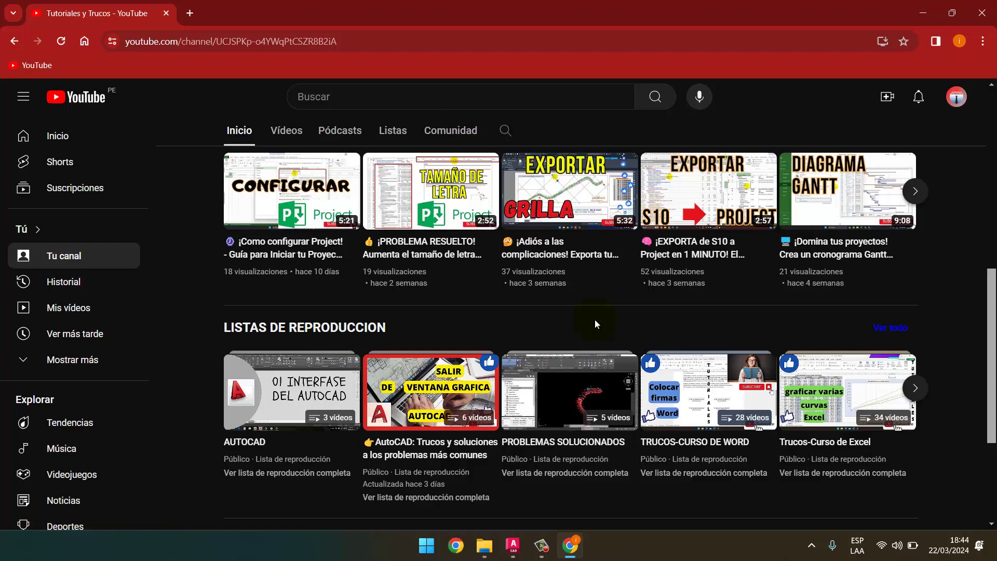
scroll(596, 324, down, 3)
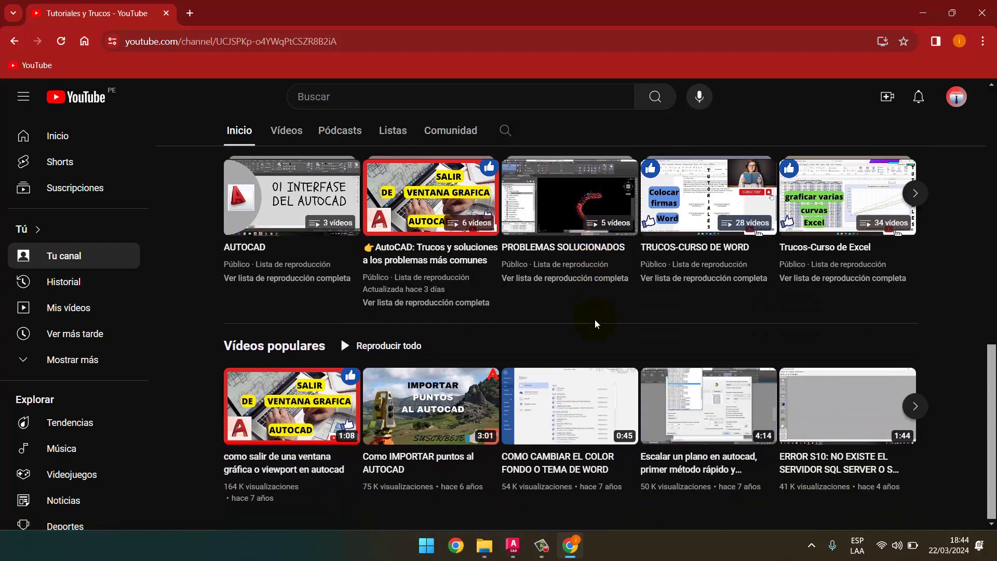